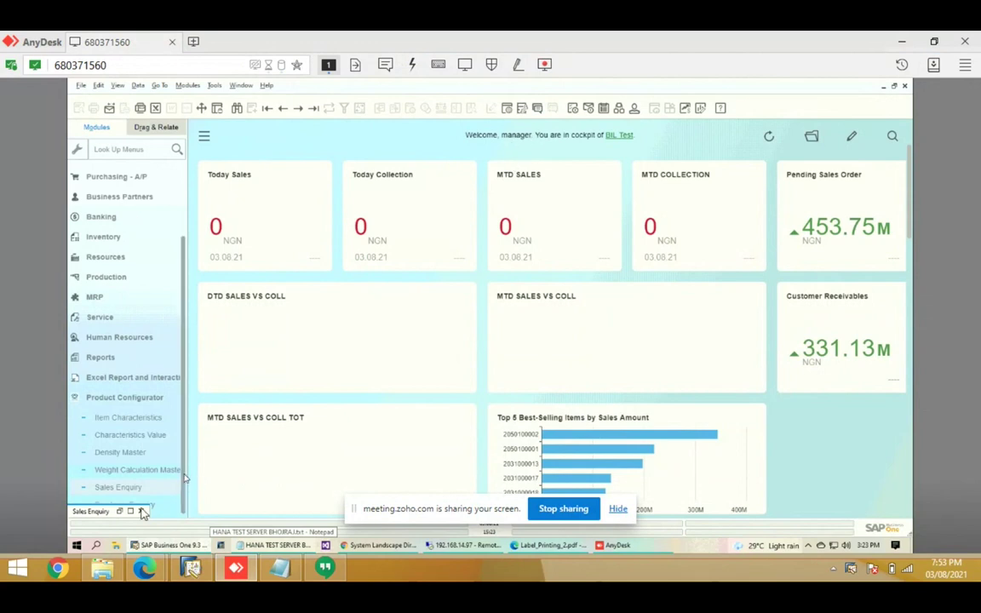
Move the minimized Sales Enquiry window aside, then review types, lengths and dependencies in the Item Characteristics Master and close it.
{"action": "left_click_drag", "start_coordinate": [102, 511], "coordinate": [253, 501]}
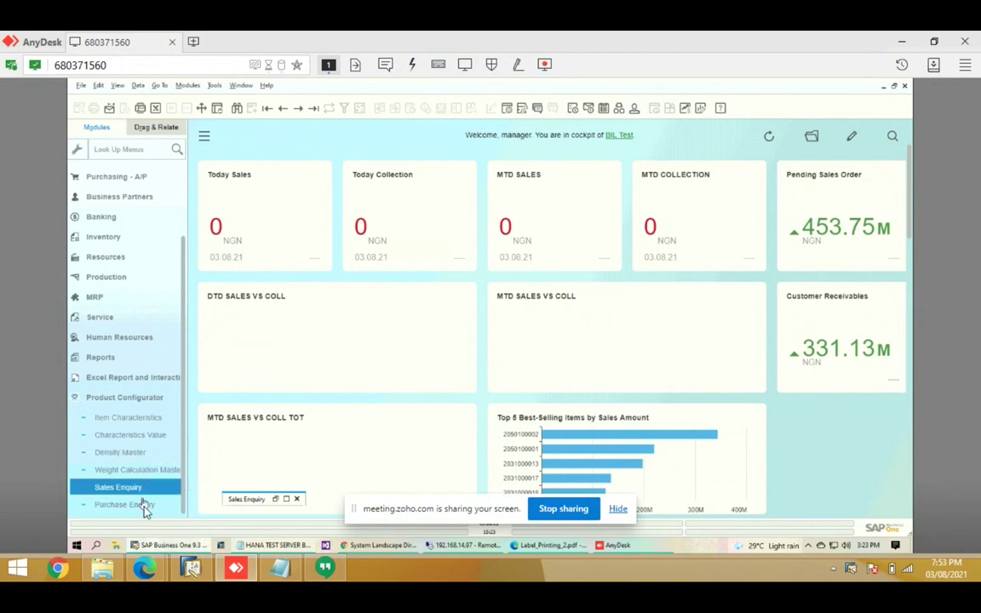
{"action": "left_click", "coordinate": [134, 419]}
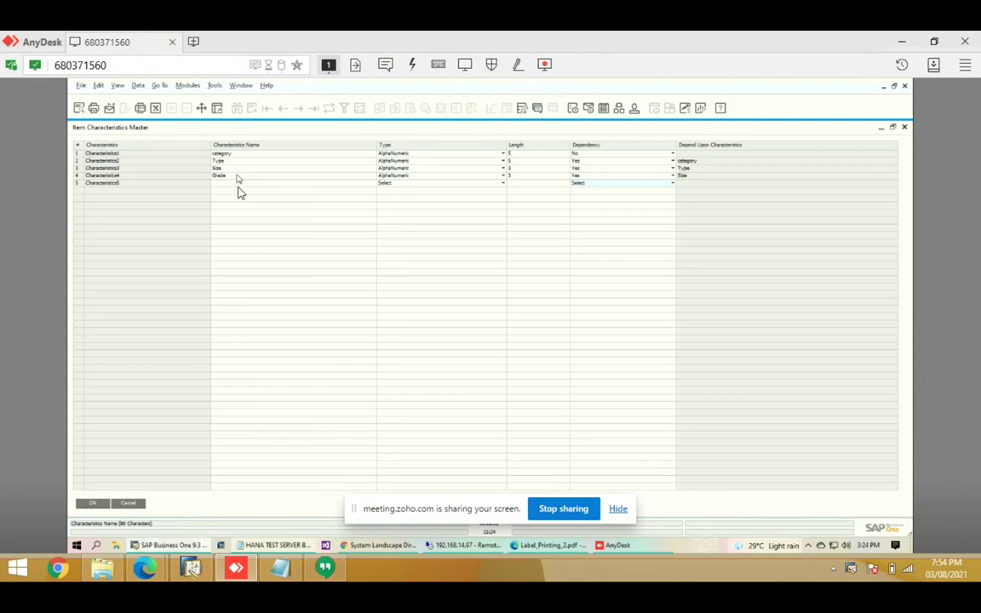
{"action": "left_click", "coordinate": [405, 155]}
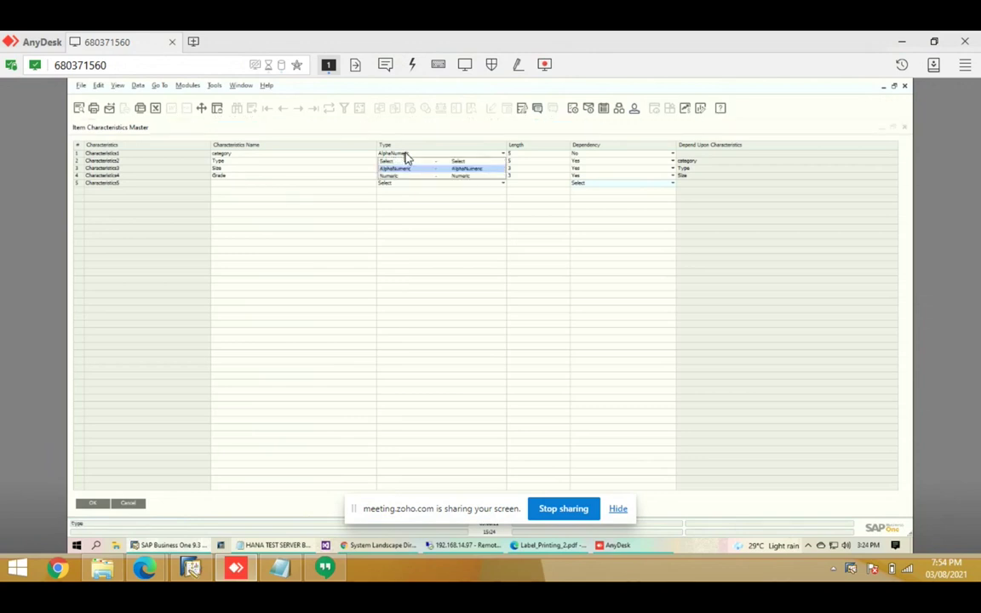
{"action": "left_click", "coordinate": [541, 157]}
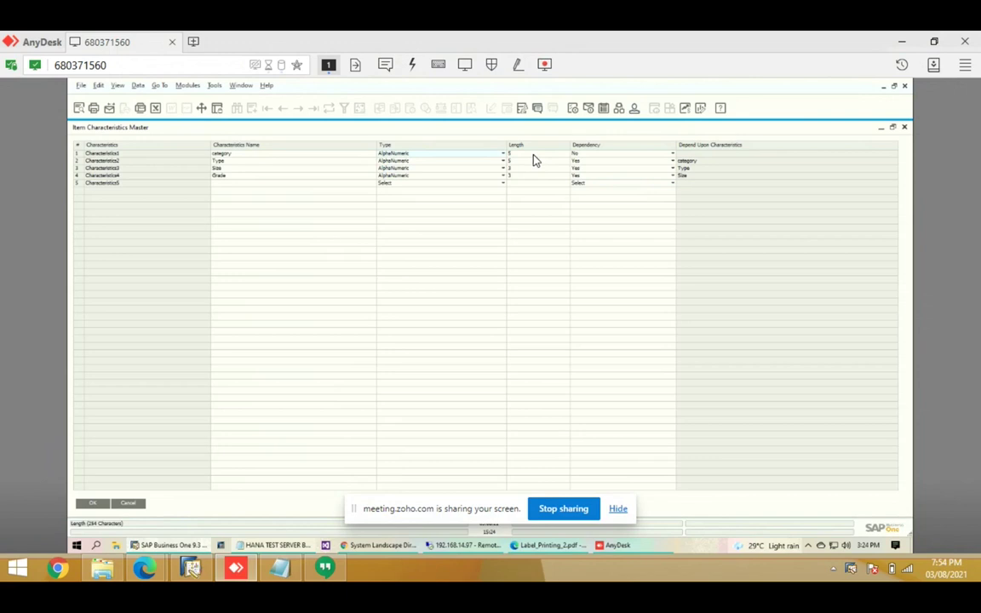
{"action": "left_click", "coordinate": [593, 154]}
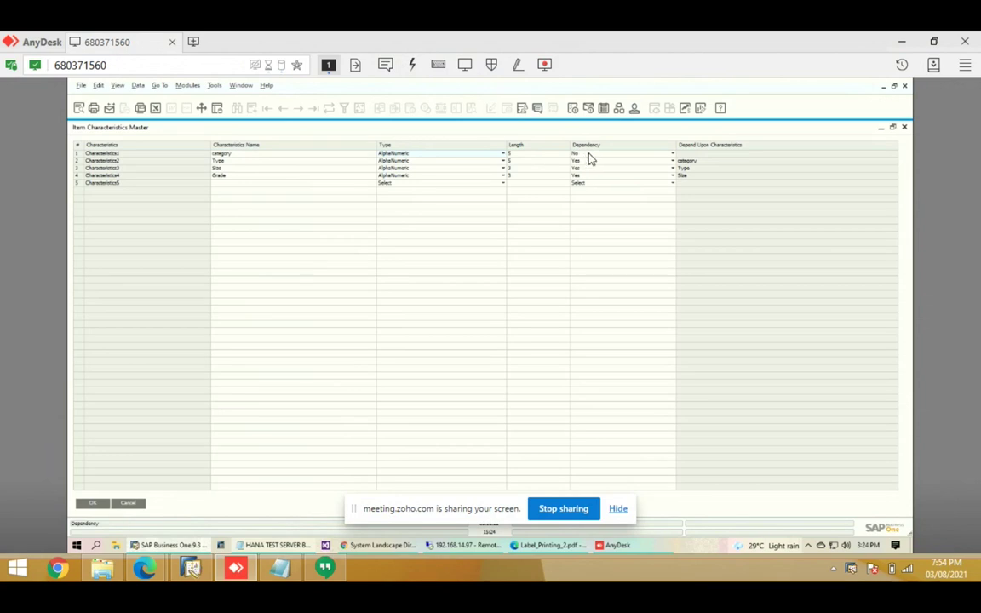
{"action": "left_click", "coordinate": [695, 167]}
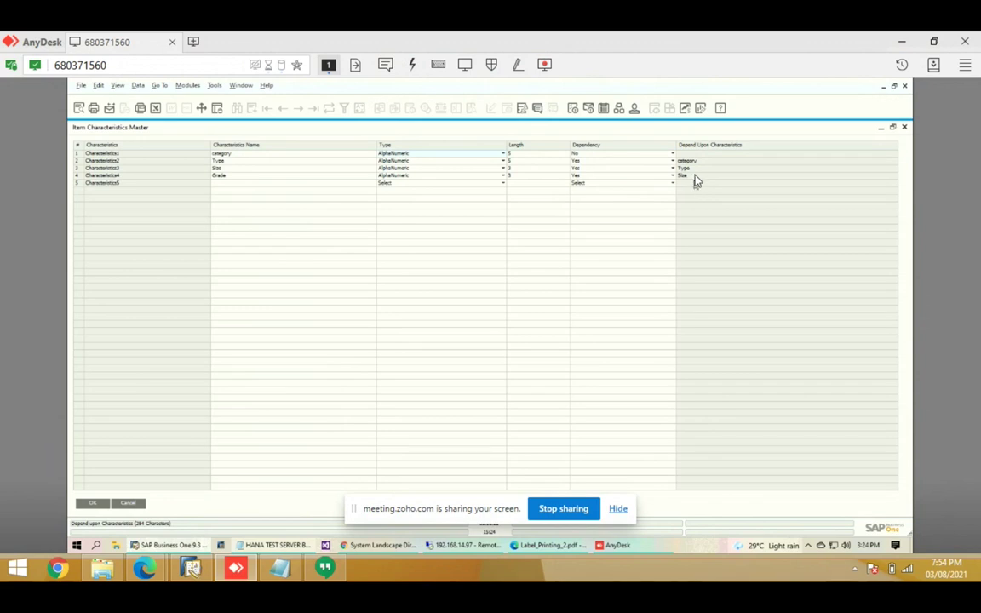
{"action": "left_click", "coordinate": [130, 504]}
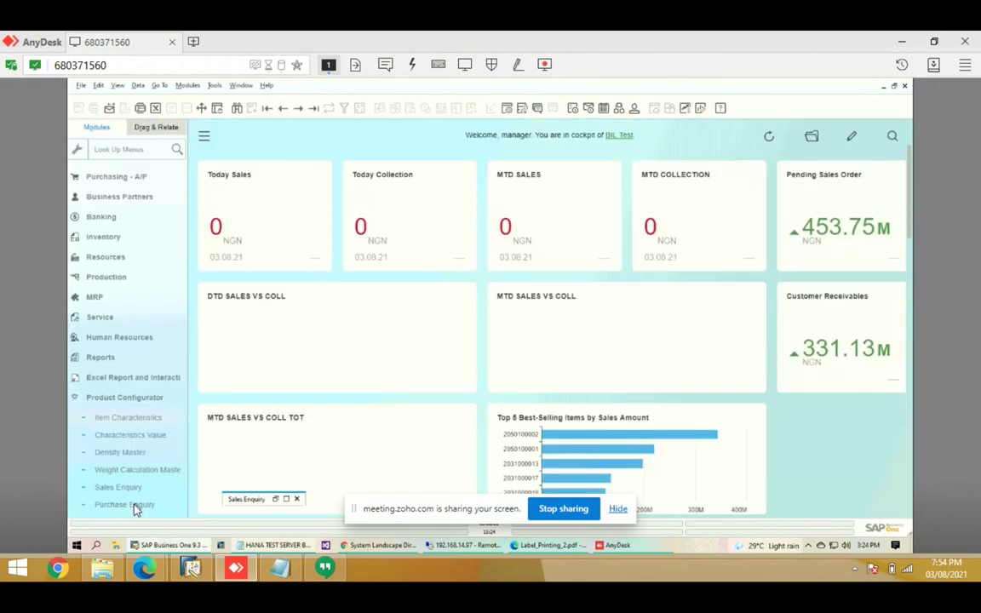
Open the Characteristics Value form and try a * wildcard lookup on the characteristics ID.
{"action": "left_click", "coordinate": [130, 438]}
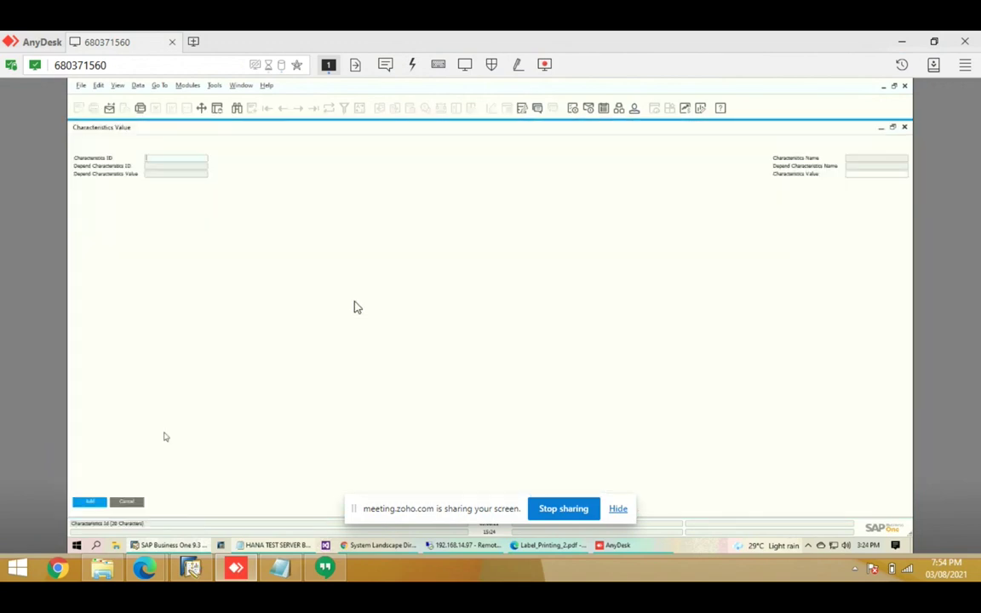
{"action": "left_click", "coordinate": [200, 160]}
{"action": "type", "text": "1"}
{"action": "key", "text": "Return"}
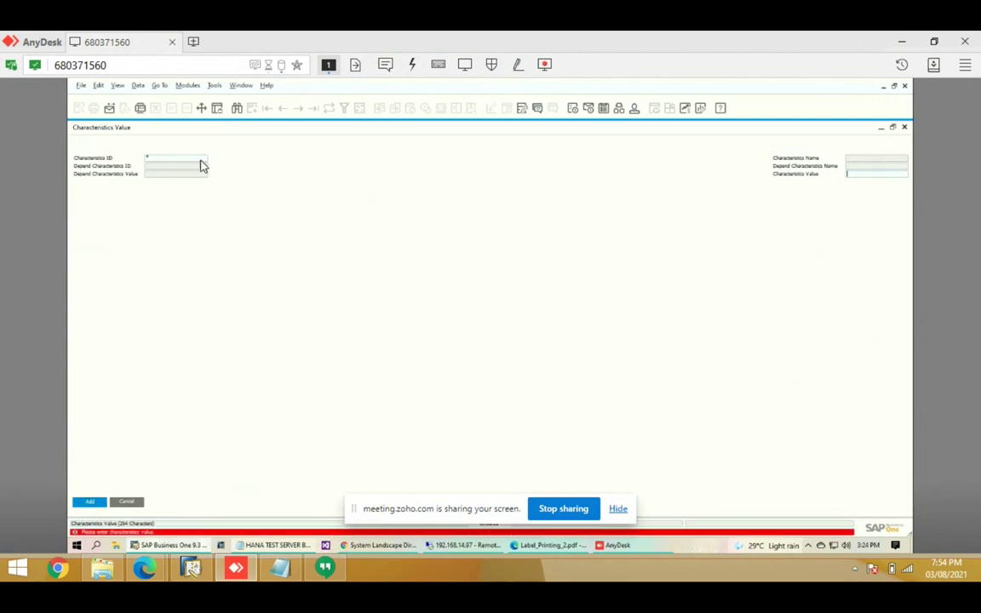
Switch the form to find mode without saving and list all characteristics values with a * search in an enlarged list.
{"action": "left_click", "coordinate": [237, 109]}
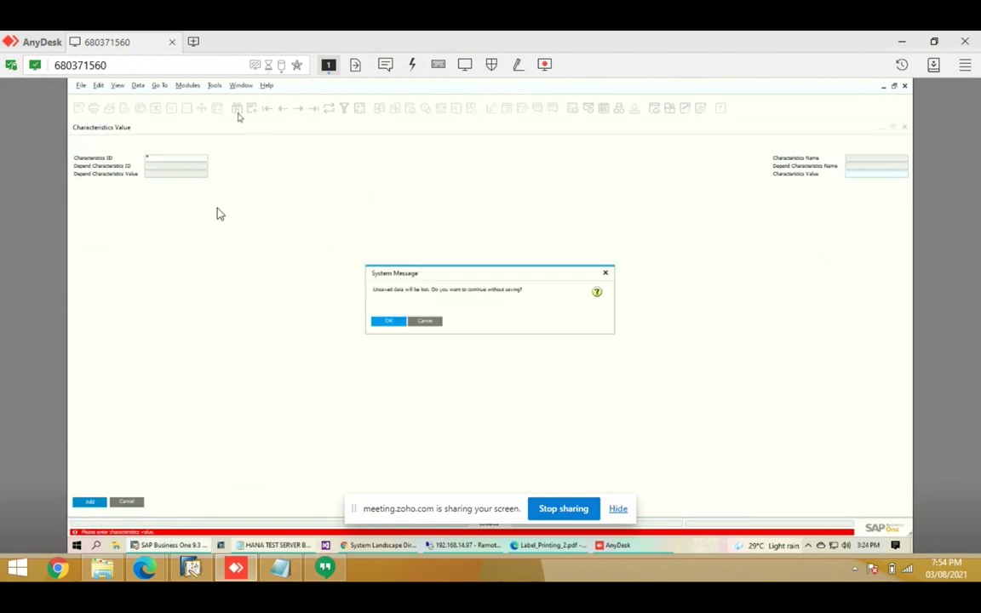
{"action": "left_click", "coordinate": [387, 322]}
{"action": "type", "text": "*"}
{"action": "key", "text": "Tab"}
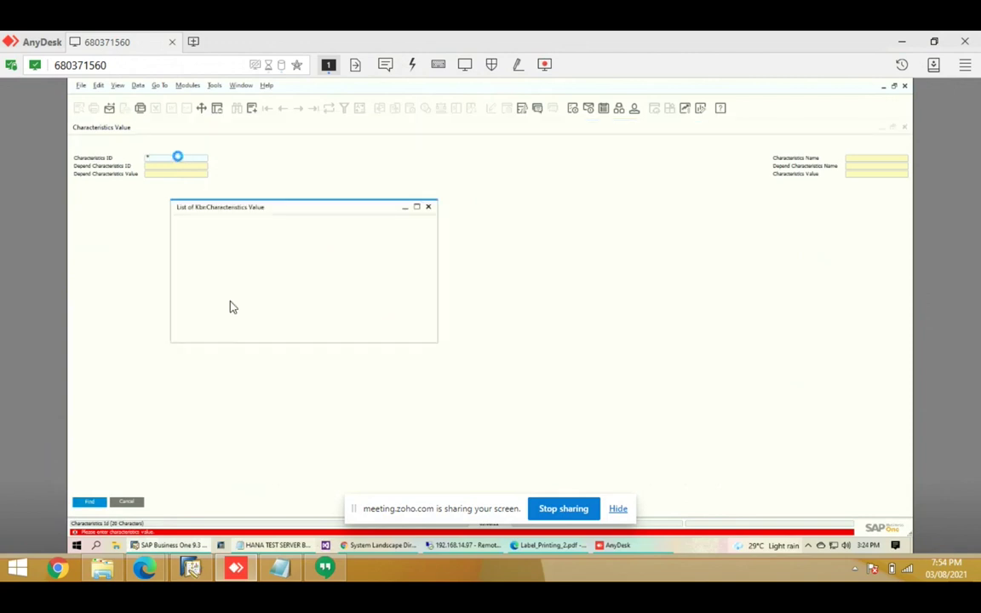
{"action": "left_click", "coordinate": [417, 208]}
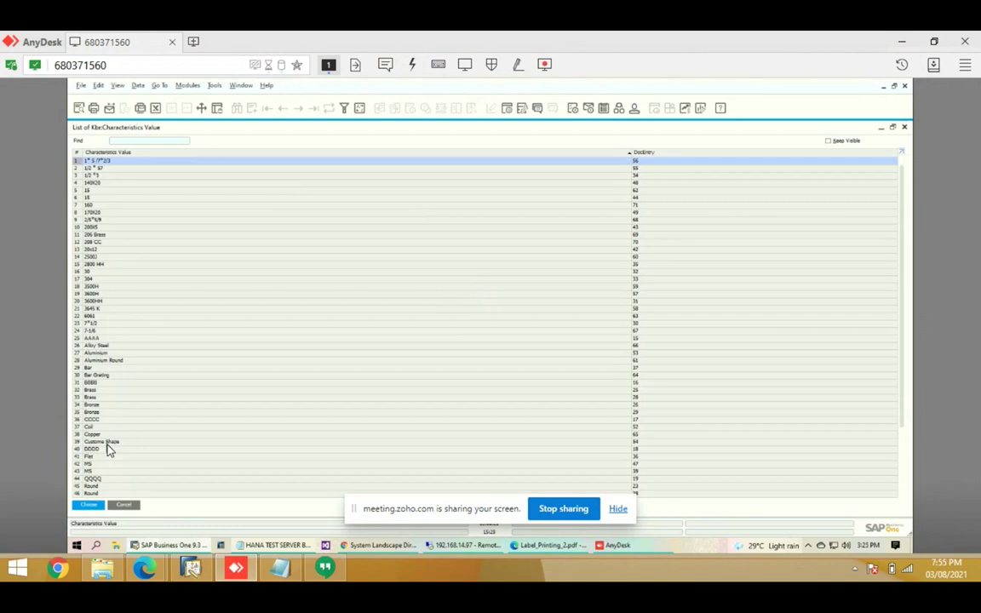
Open the Aluminium Round record from the characteristics values to examine its dependency, and close the form.
{"action": "left_click", "coordinate": [126, 361]}
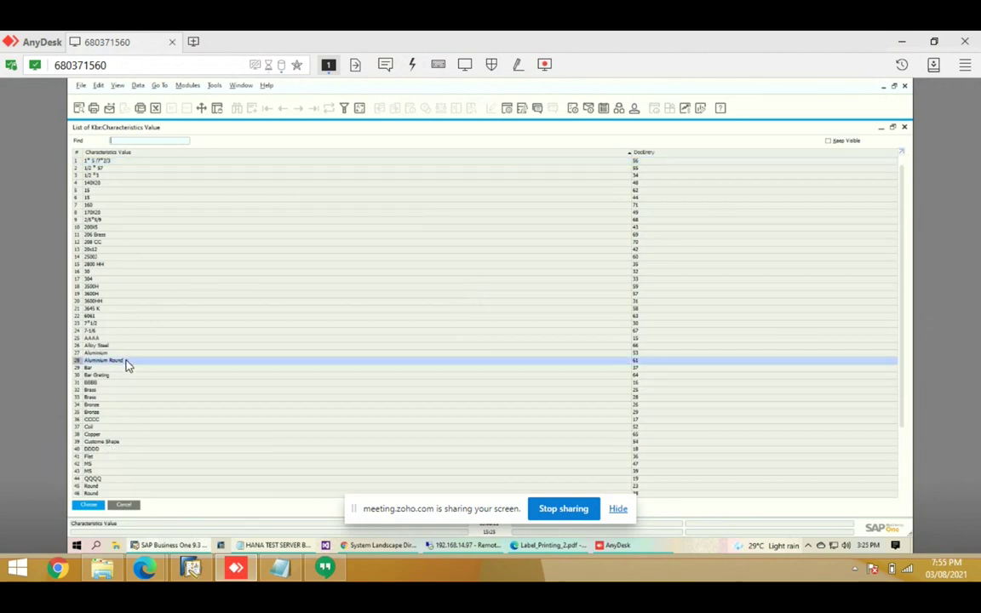
{"action": "double_click", "coordinate": [126, 360]}
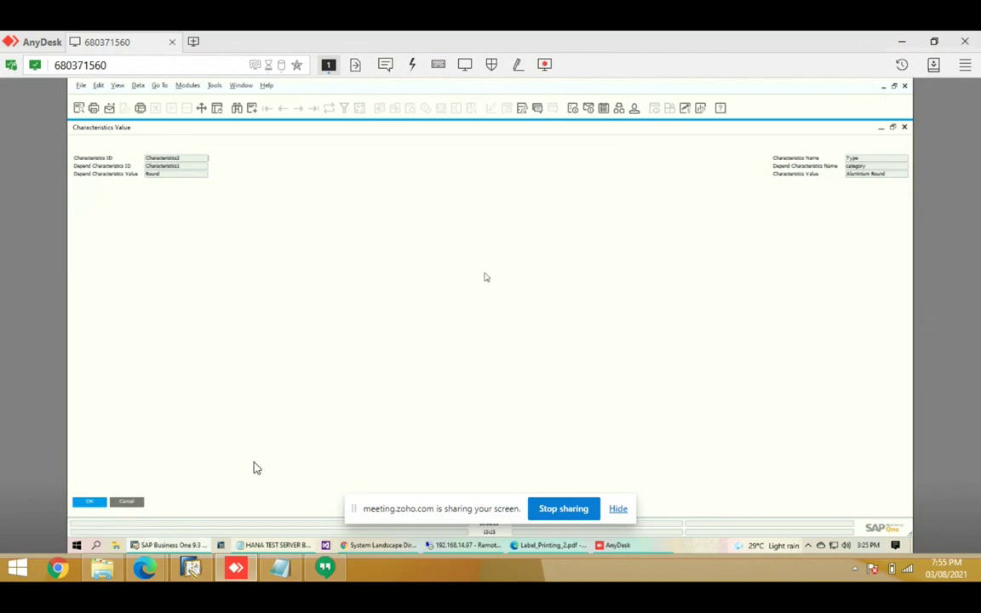
{"action": "left_click", "coordinate": [128, 502]}
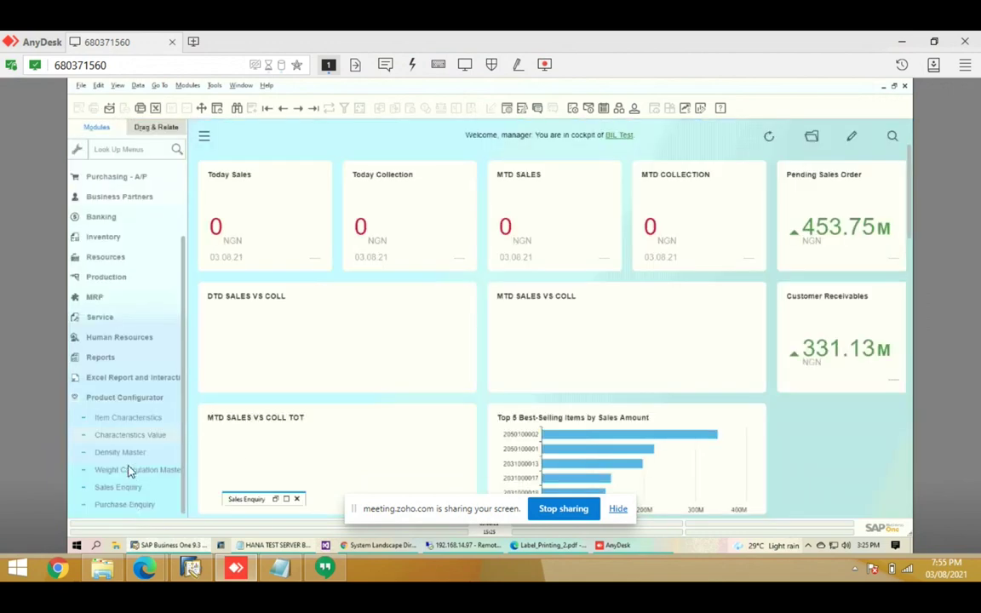
Open the Density Master, browse back through the records to examine each material type's density, and close it.
{"action": "left_click", "coordinate": [125, 454]}
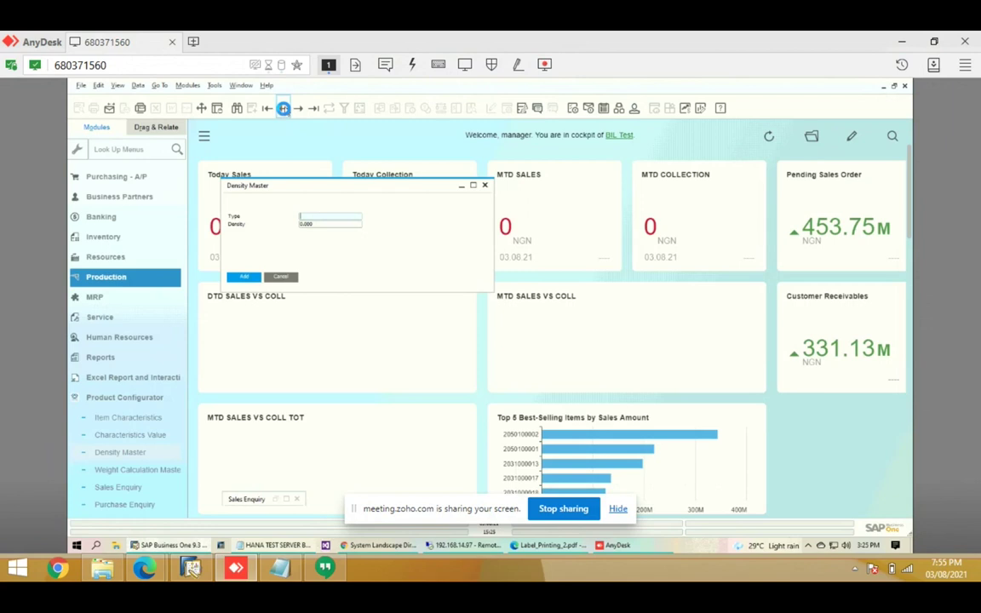
{"action": "left_click", "coordinate": [283, 109]}
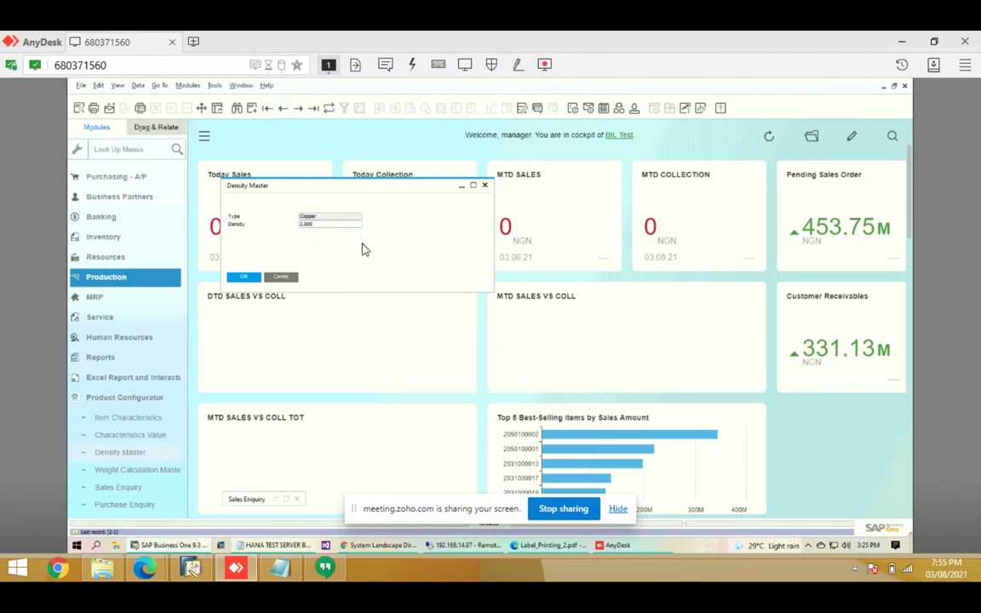
{"action": "left_click", "coordinate": [284, 109]}
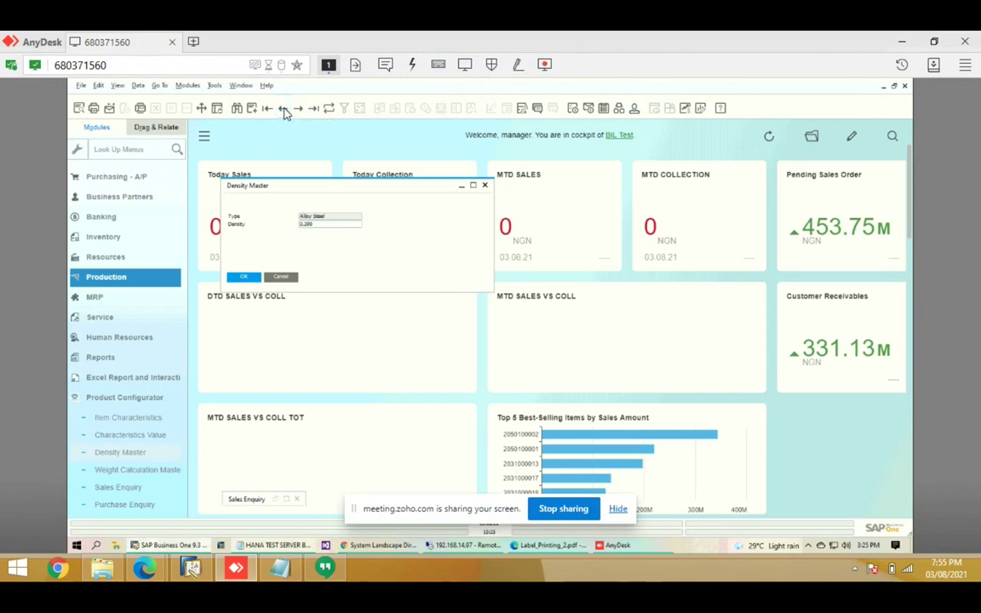
{"action": "left_click", "coordinate": [284, 108]}
{"action": "double_click", "coordinate": [316, 223]}
{"action": "left_click", "coordinate": [283, 109]}
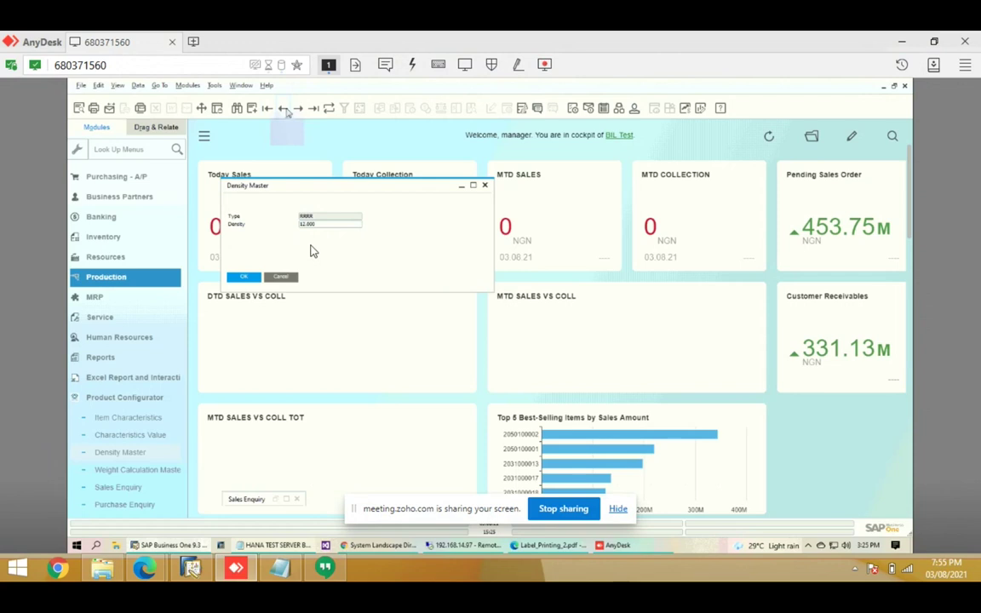
{"action": "left_click", "coordinate": [282, 279]}
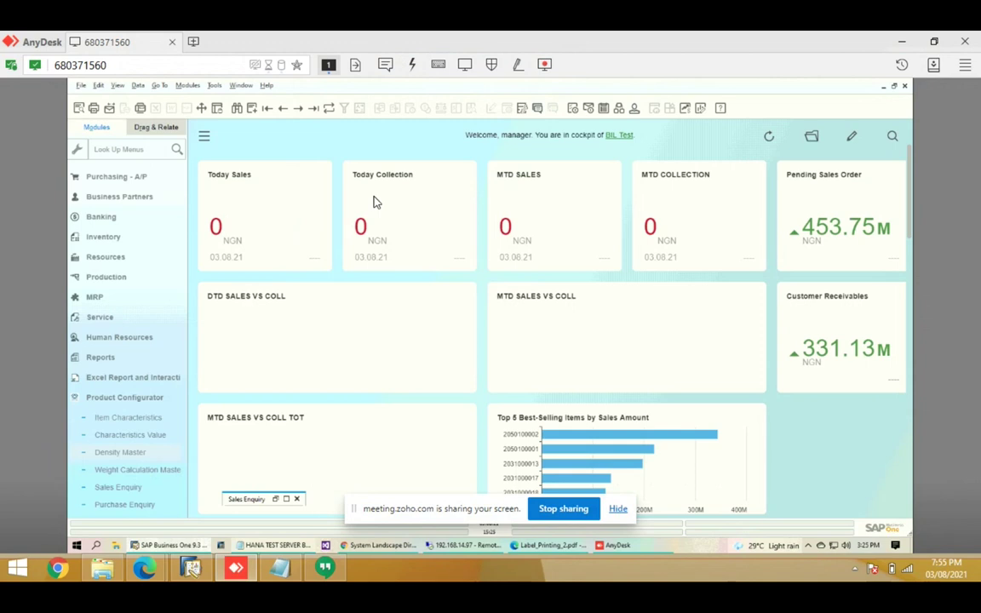
Open the Weight Calculation Master and browse back through the category formulas to the Aluminium Round record.
{"action": "left_click", "coordinate": [119, 487]}
{"action": "left_click", "coordinate": [134, 470]}
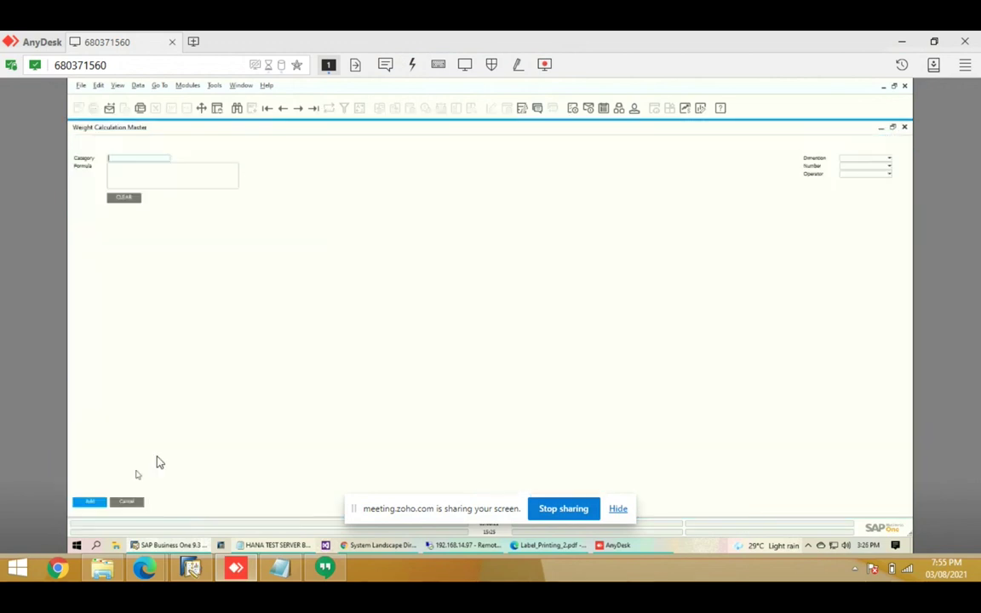
{"action": "left_click", "coordinate": [280, 108]}
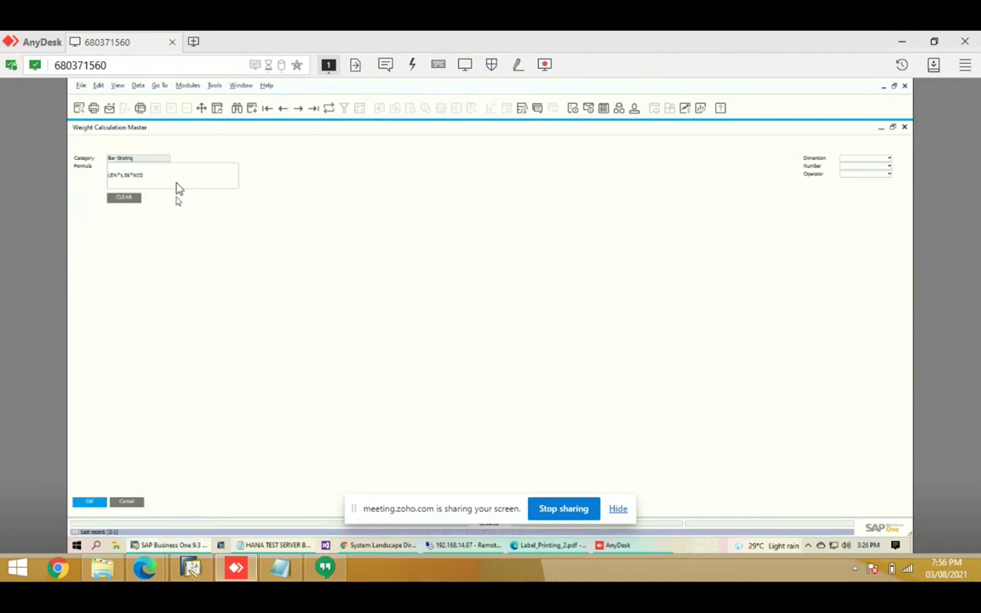
{"action": "left_click", "coordinate": [284, 110]}
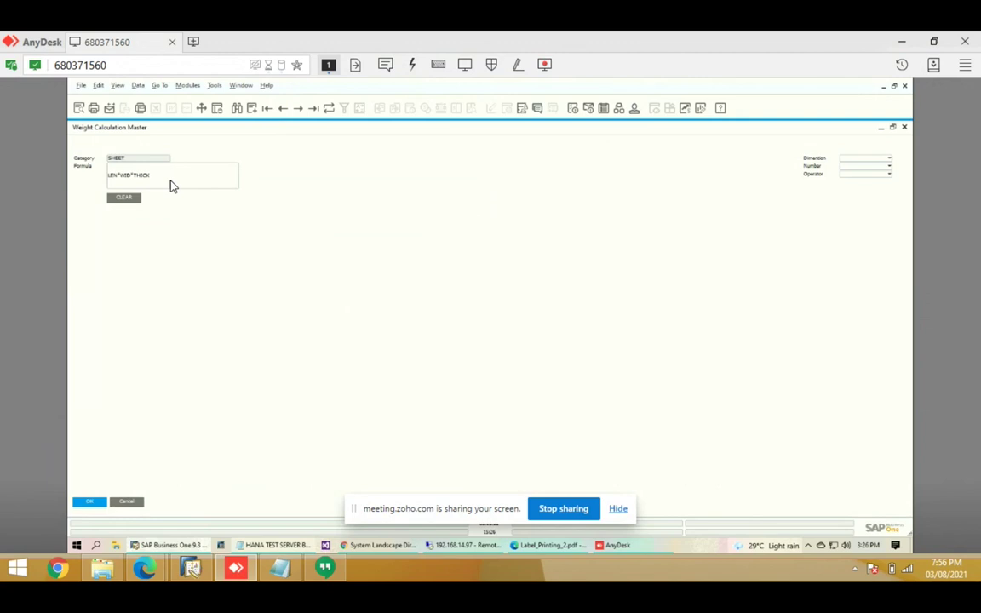
{"action": "left_click", "coordinate": [283, 109]}
{"action": "left_click", "coordinate": [282, 109]}
{"action": "left_click", "coordinate": [284, 109]}
{"action": "left_click", "coordinate": [283, 110]}
Examine the dimension, number and operator choices available for building a weight formula, and close the Weight Calculation Master.
{"action": "left_click", "coordinate": [861, 161]}
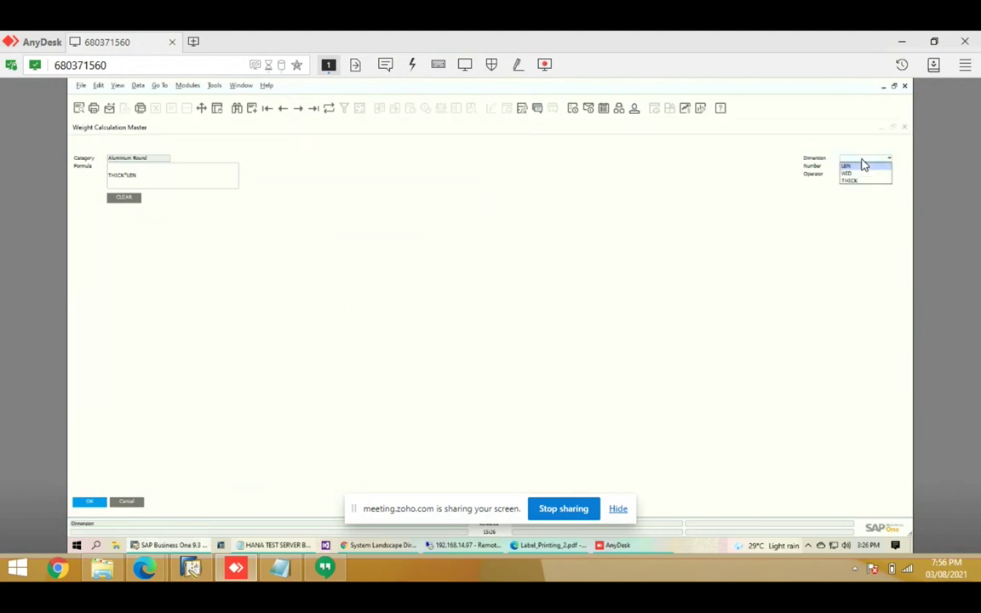
{"action": "left_click", "coordinate": [861, 164]}
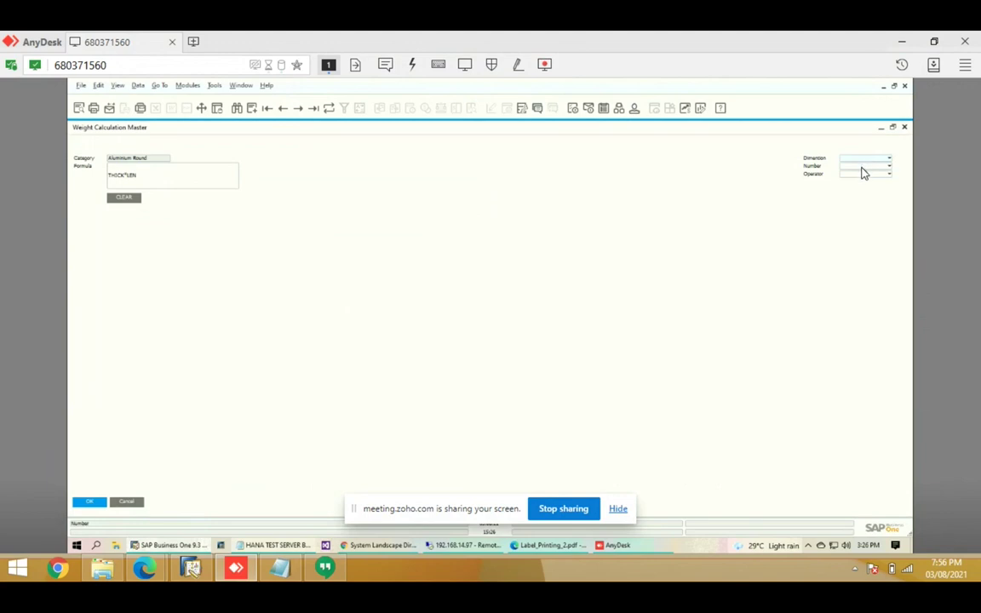
{"action": "left_click", "coordinate": [860, 167]}
{"action": "left_click", "coordinate": [862, 174]}
{"action": "left_click", "coordinate": [858, 183]}
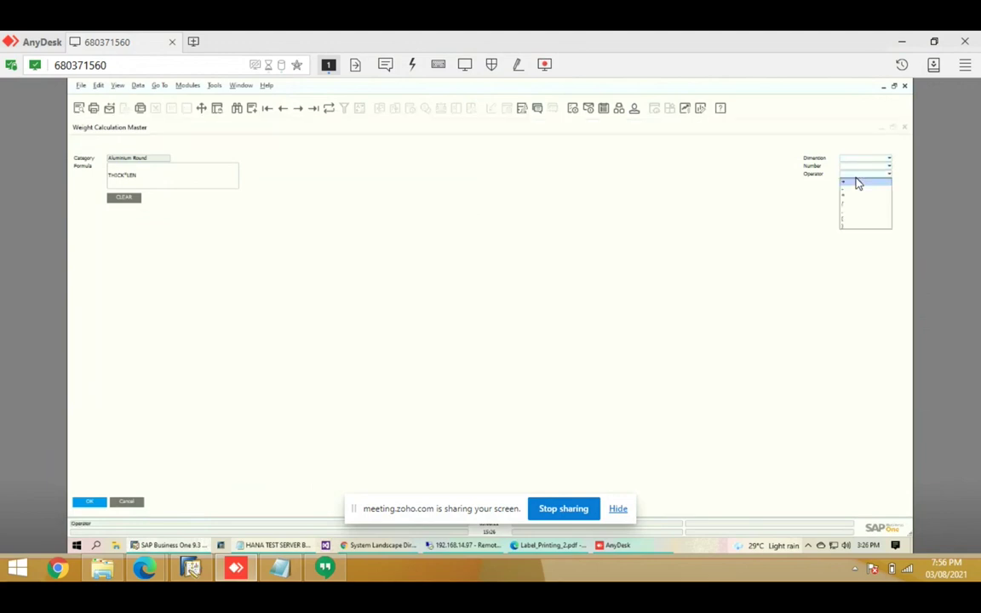
{"action": "left_click", "coordinate": [524, 241]}
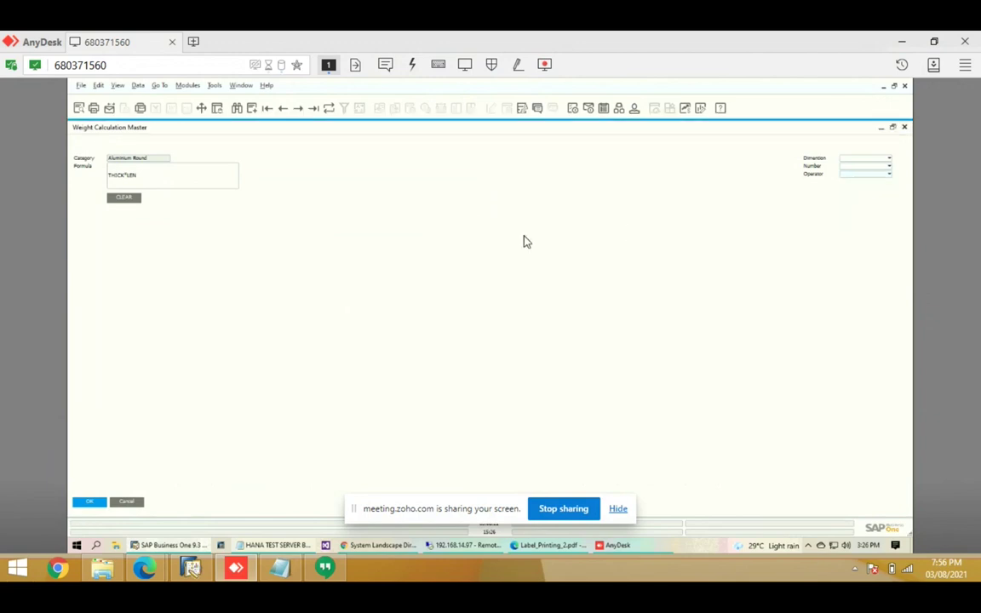
{"action": "left_click", "coordinate": [128, 502]}
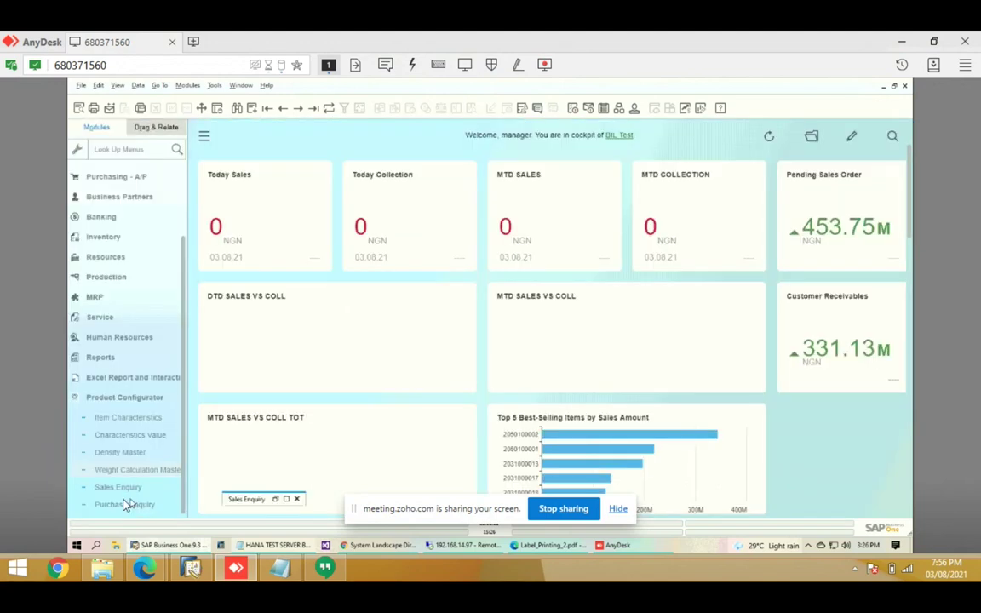
Restore the Sales Enquiry form and choose Aden Poly as the customer of the new enquiry.
{"action": "left_click", "coordinate": [286, 500]}
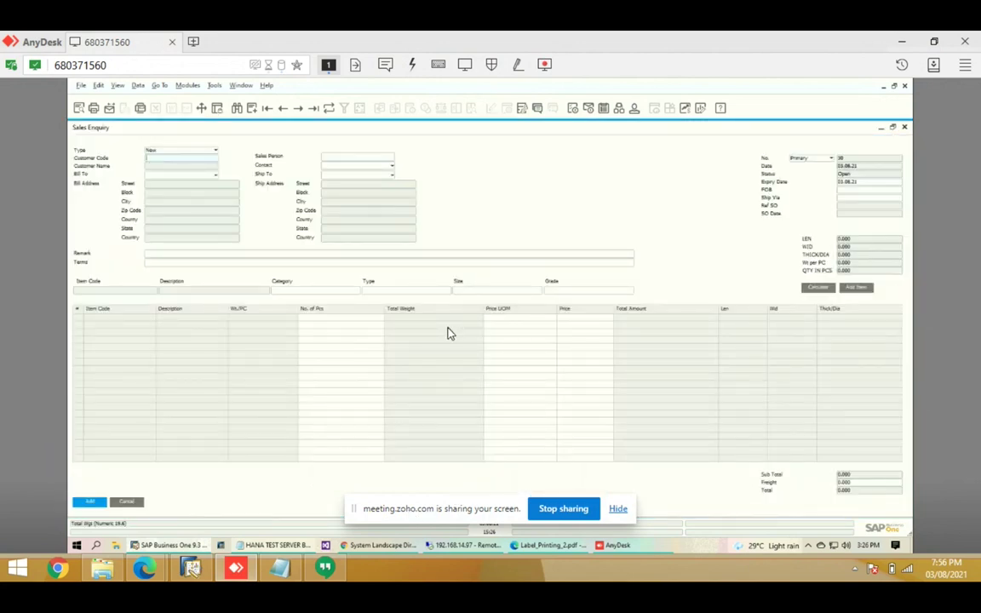
{"action": "left_click", "coordinate": [211, 156]}
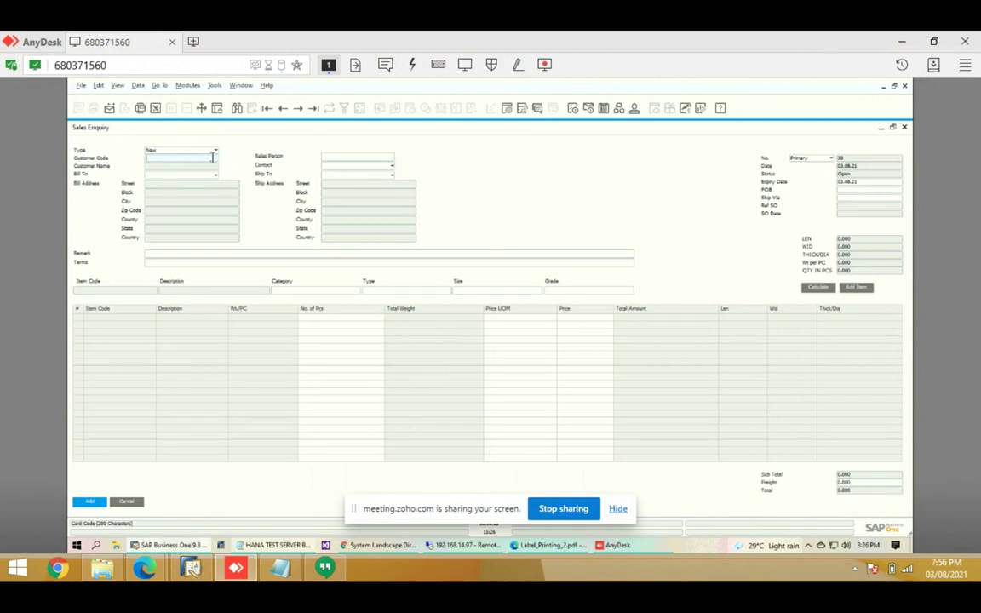
{"action": "left_click", "coordinate": [212, 158]}
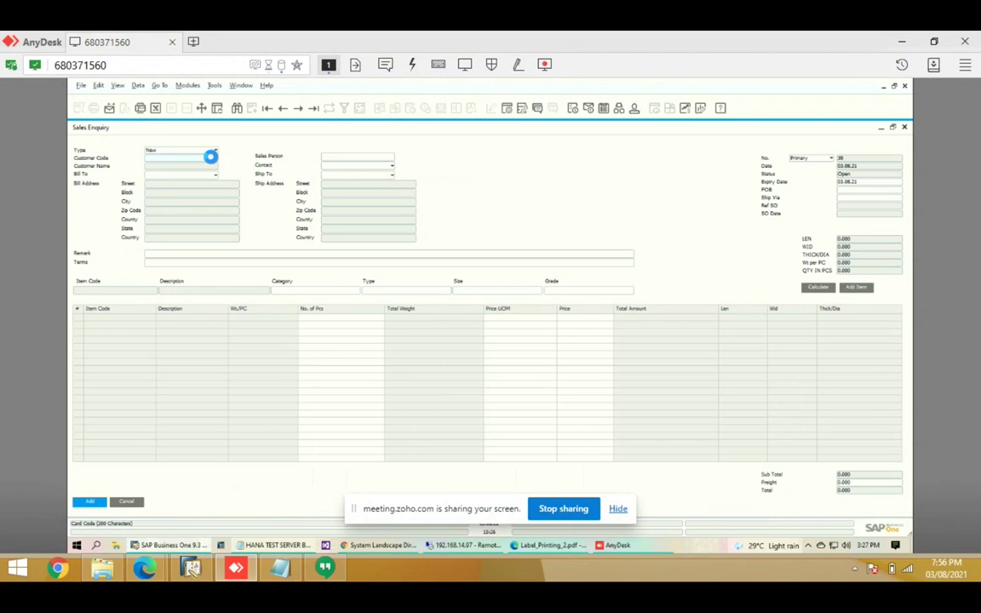
{"action": "left_click", "coordinate": [109, 227]}
{"action": "double_click", "coordinate": [109, 227]}
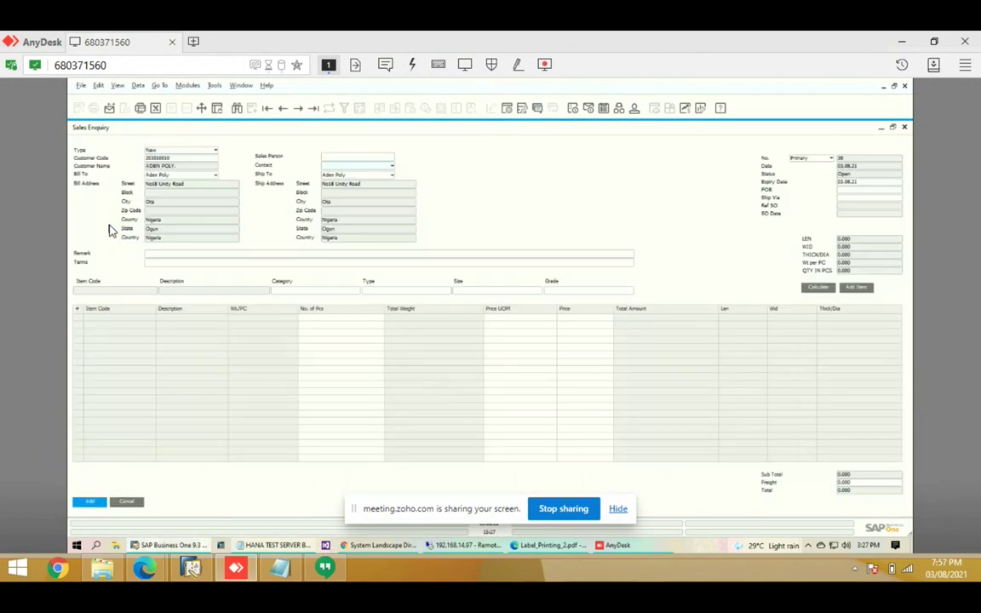
Set the enquiry's sales person to the last employee in the list of sales employees.
{"action": "left_click", "coordinate": [374, 158]}
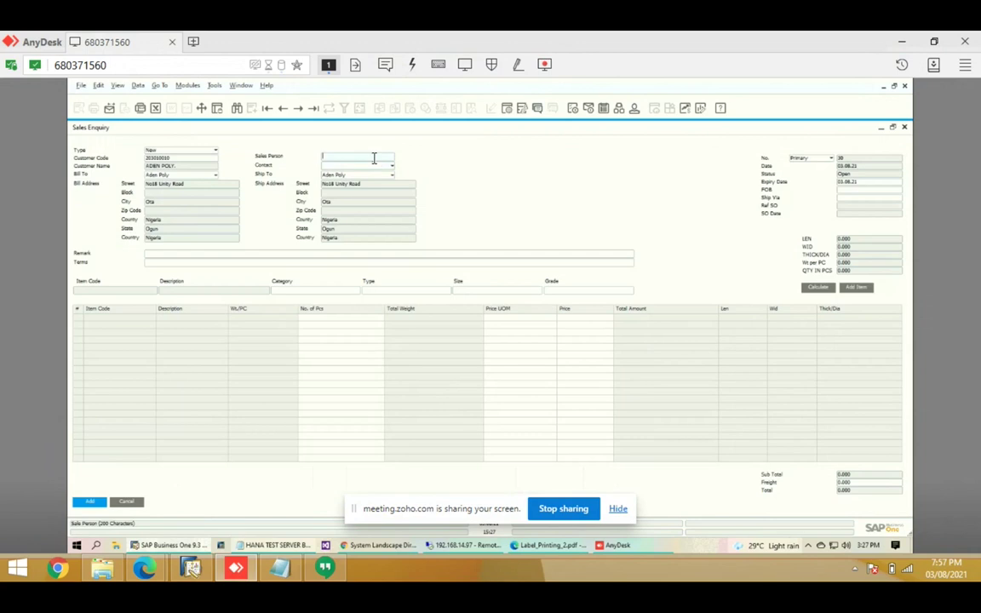
{"action": "left_click", "coordinate": [372, 158]}
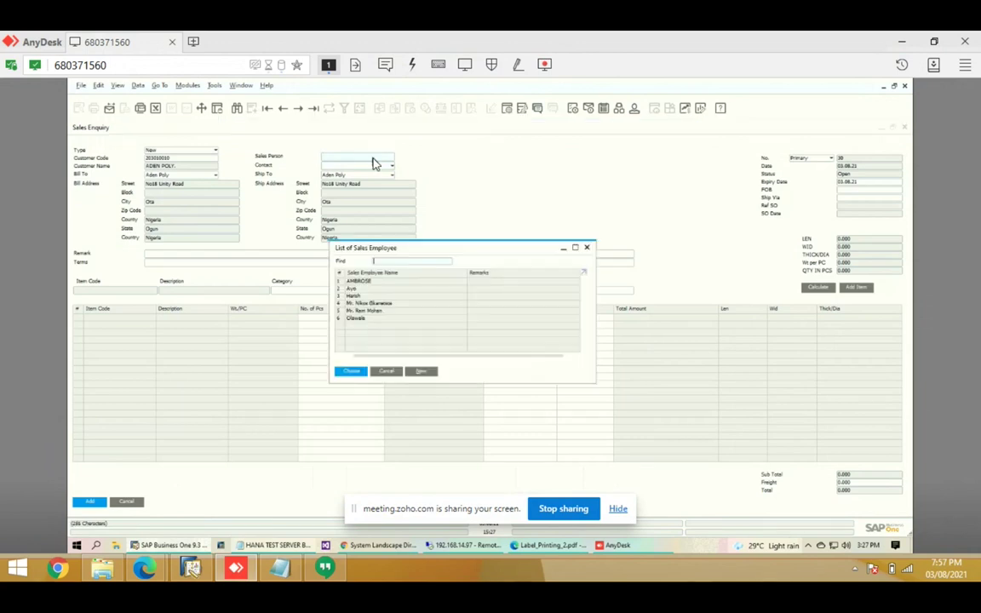
{"action": "left_click", "coordinate": [358, 327]}
{"action": "double_click", "coordinate": [358, 327]}
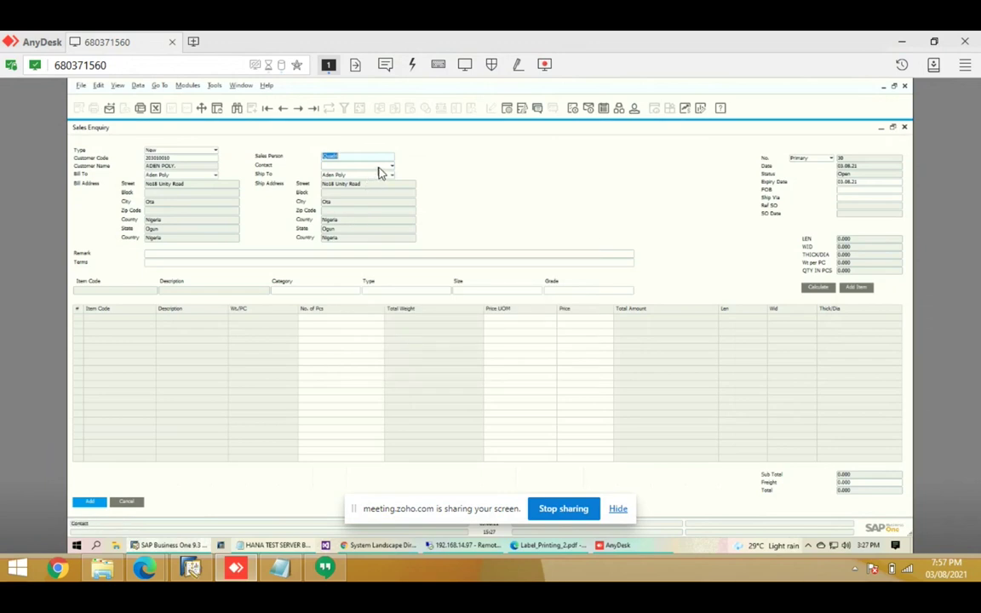
Set the enquiry's FOB to Ex-Works and its Ship Via to Roadlines.
{"action": "left_click", "coordinate": [858, 189]}
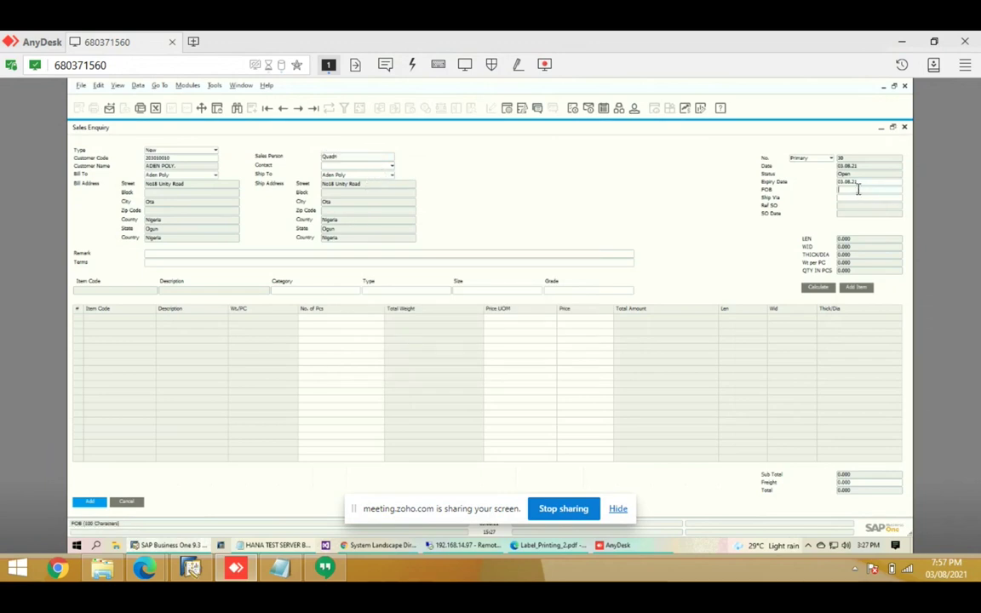
{"action": "type", "text": "Ex-Works"}
{"action": "left_click", "coordinate": [876, 196]}
{"action": "type", "text": "Roadlines"}
Choose Round as the item category and Aluminium Round as the item type for the enquiry line.
{"action": "left_click", "coordinate": [295, 291]}
{"action": "key", "text": "Tab"}
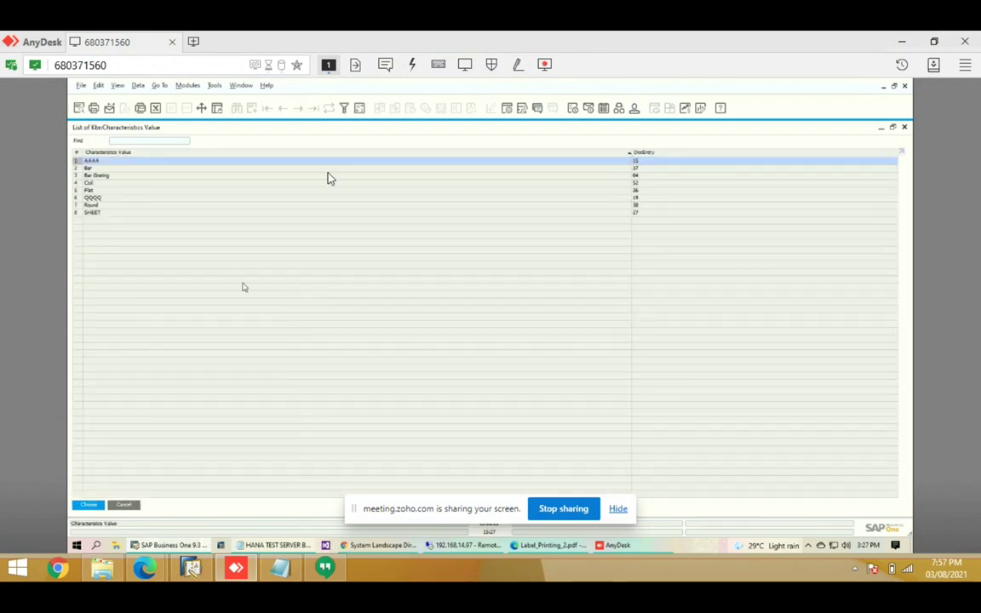
{"action": "double_click", "coordinate": [114, 205]}
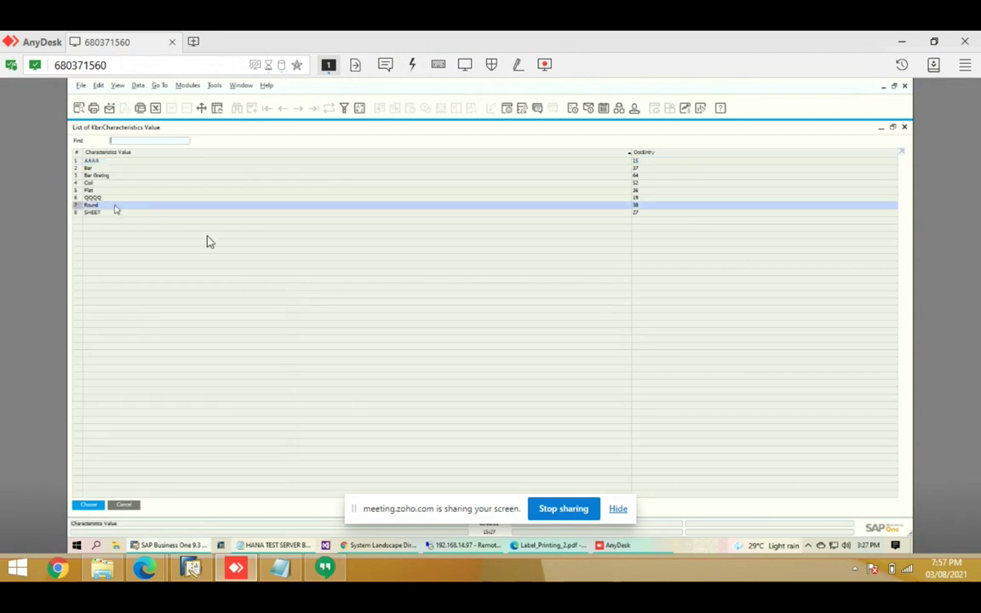
{"action": "left_click", "coordinate": [427, 289]}
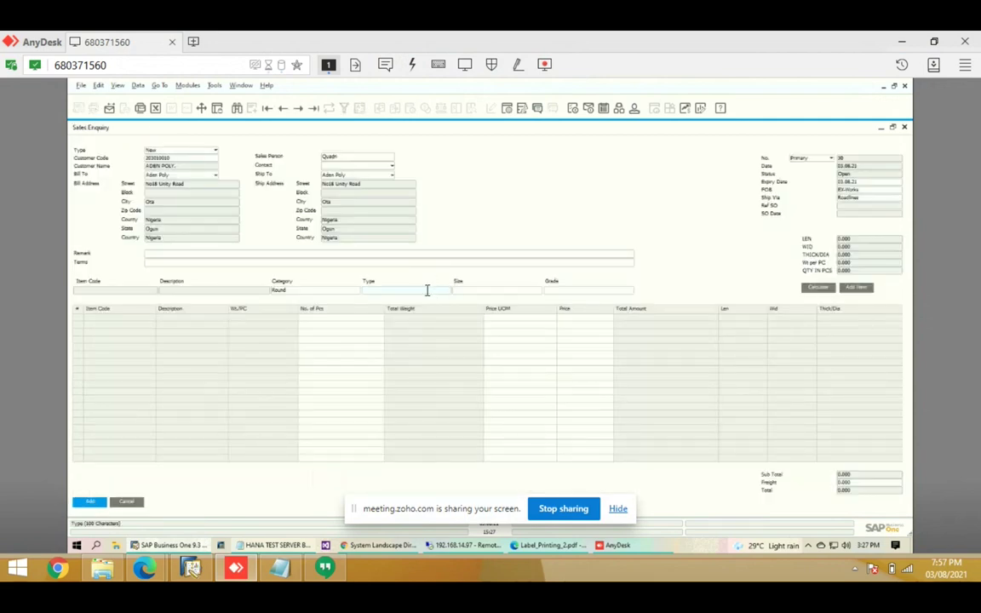
{"action": "key", "text": "Tab"}
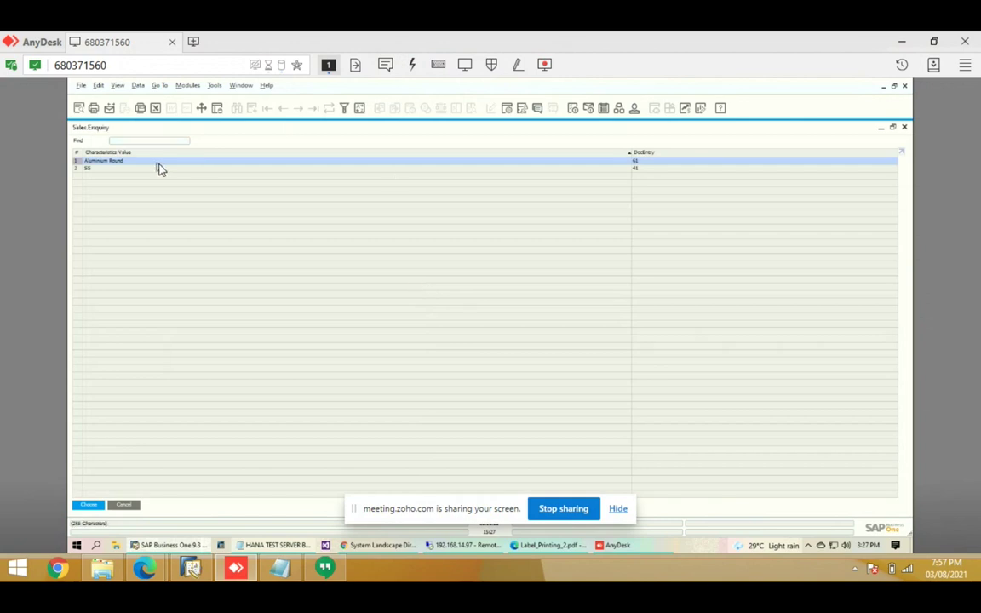
{"action": "key", "text": "Return"}
Choose size 15 and grade 6061 for the Aluminium Round item.
{"action": "left_click", "coordinate": [472, 292]}
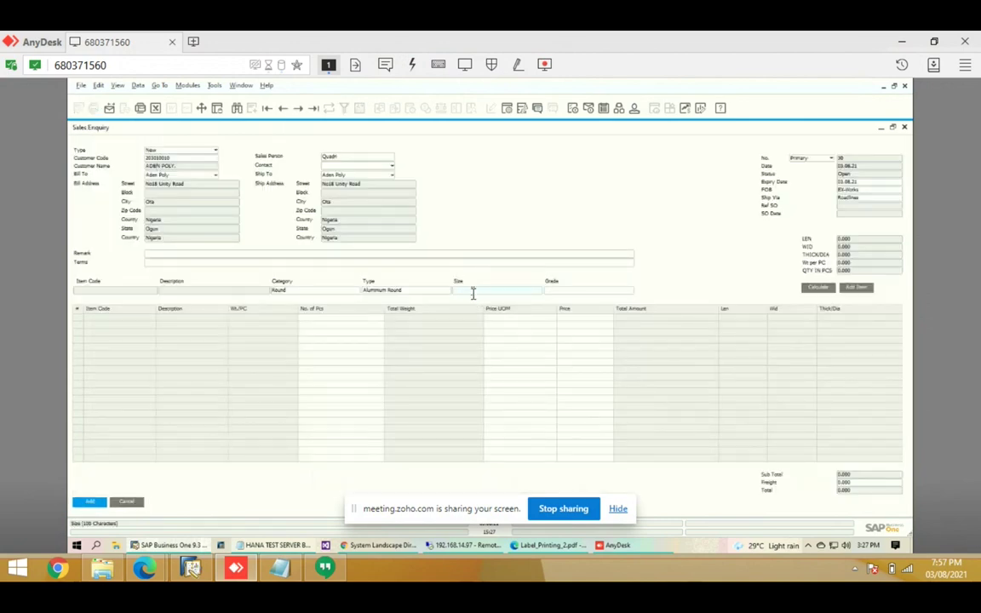
{"action": "key", "text": "Tab"}
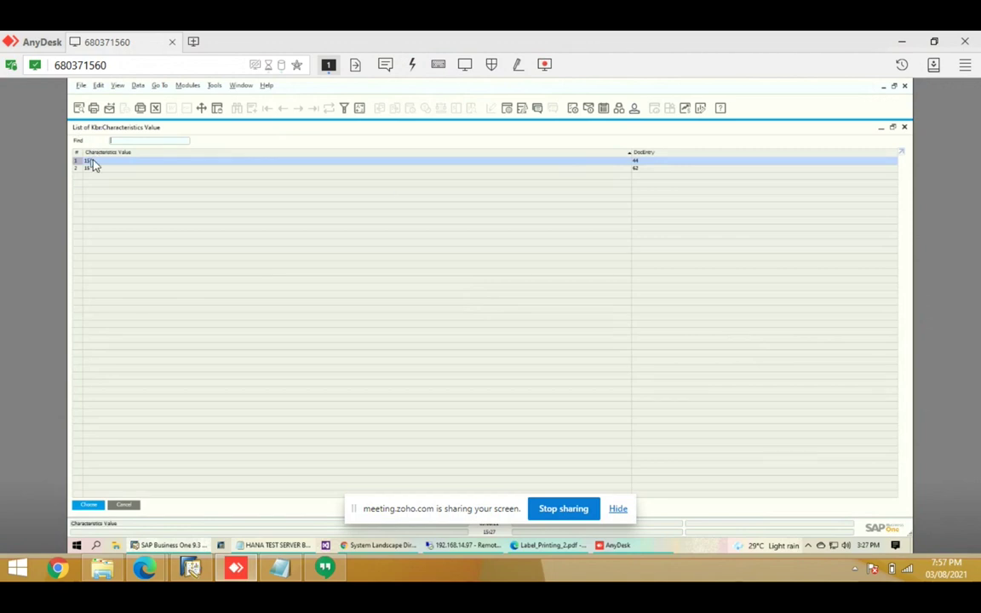
{"action": "key", "text": "Return"}
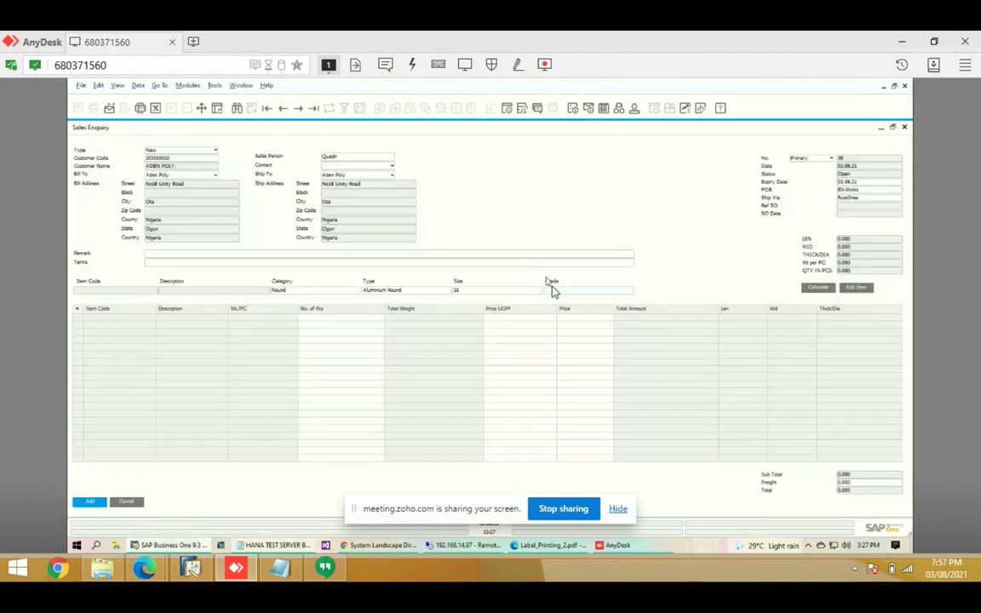
{"action": "left_click", "coordinate": [557, 291]}
{"action": "key", "text": "Tab"}
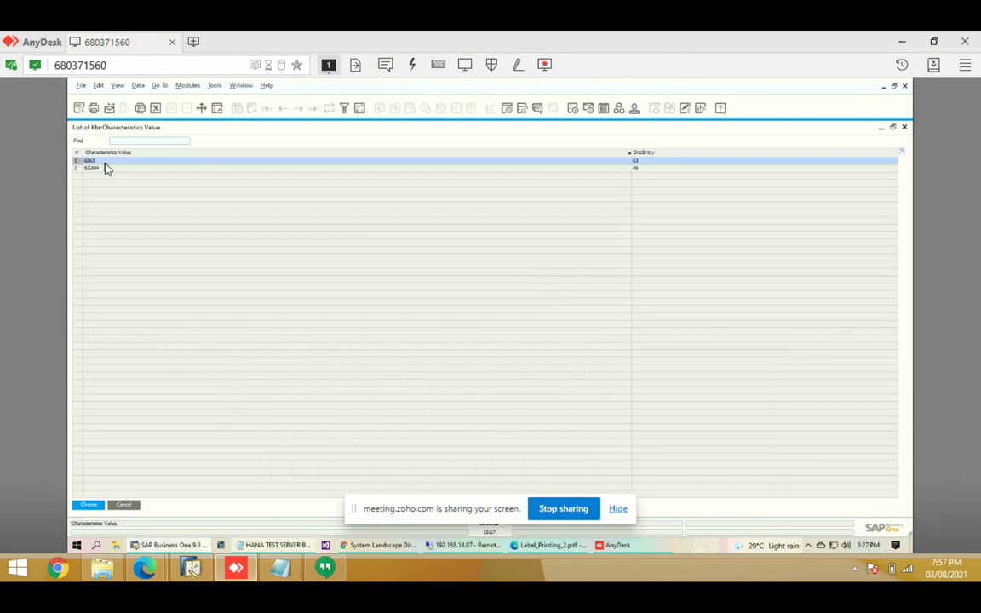
{"action": "double_click", "coordinate": [104, 162]}
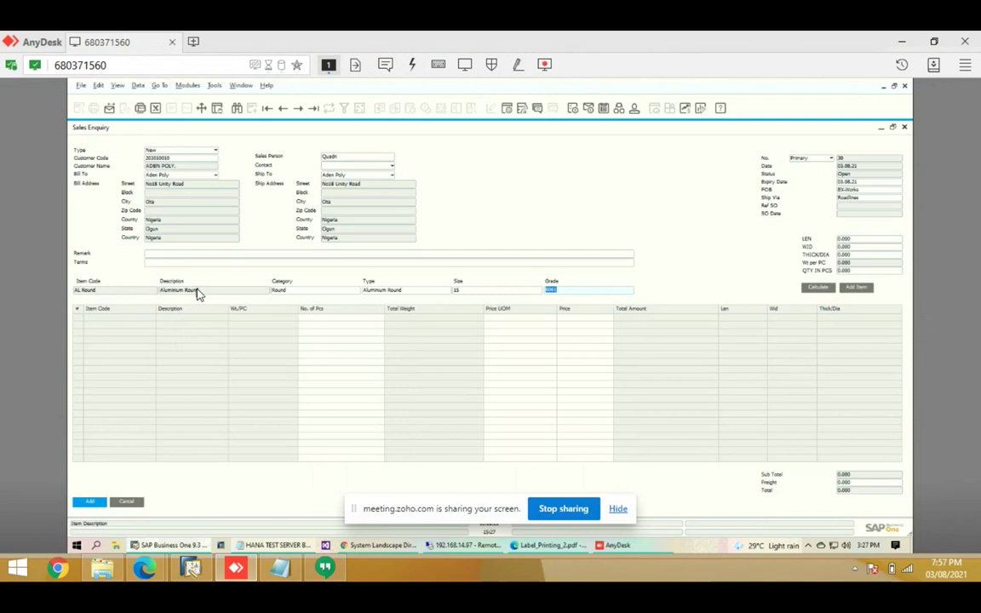
Enter length 200, thickness/diameter 15 and a quantity of 4 pieces, calculate the weight, and add the item to the enquiry.
{"action": "left_click", "coordinate": [869, 240]}
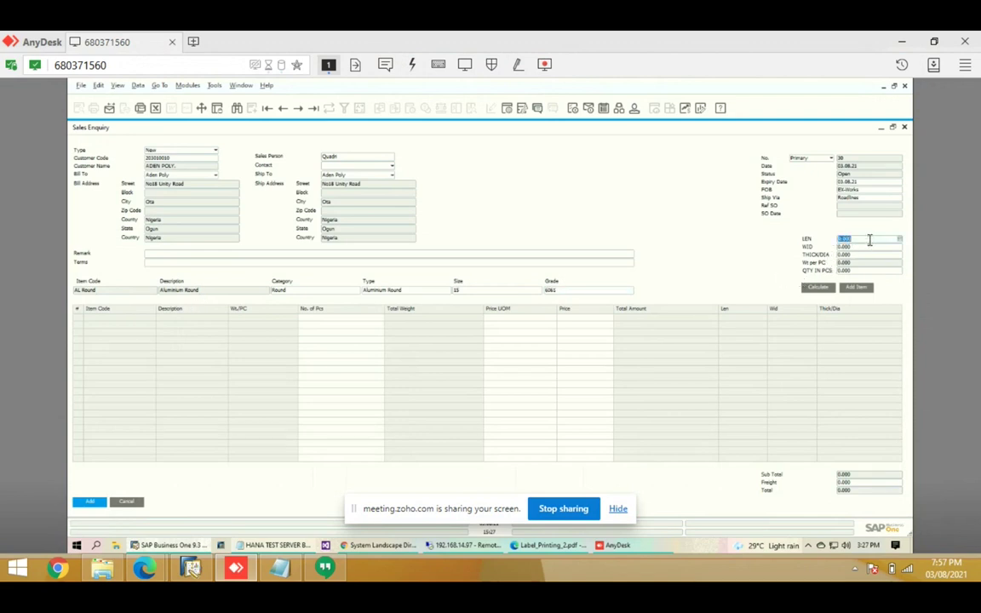
{"action": "type", "text": "280"}
{"action": "left_click", "coordinate": [859, 253]}
{"action": "type", "text": "15"}
{"action": "left_click", "coordinate": [857, 271]}
{"action": "type", "text": "4"}
{"action": "left_click", "coordinate": [819, 288]}
{"action": "left_click", "coordinate": [857, 288]}
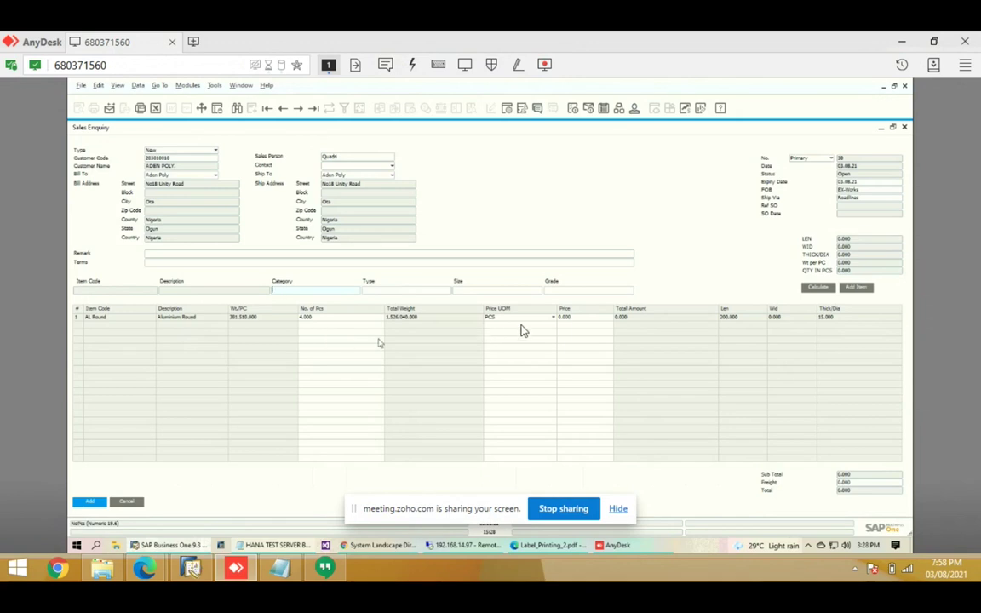
Set the Aluminium Round line's price to 150, add the enquiry, and go back to the saved record.
{"action": "left_click", "coordinate": [577, 317]}
{"action": "type", "text": "150"}
{"action": "left_click", "coordinate": [91, 503]}
{"action": "left_click", "coordinate": [282, 109]}
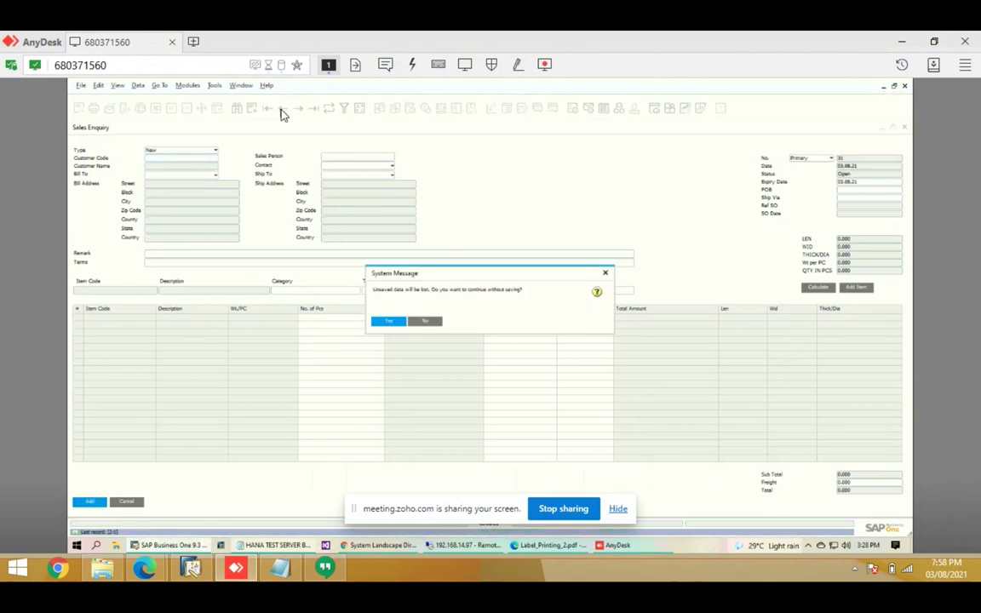
{"action": "left_click", "coordinate": [388, 322]}
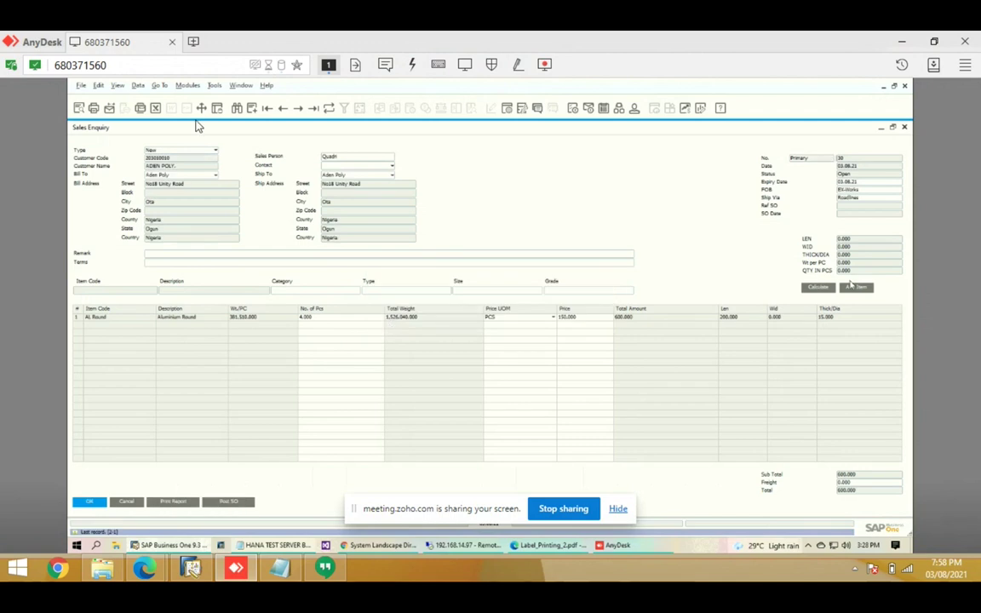
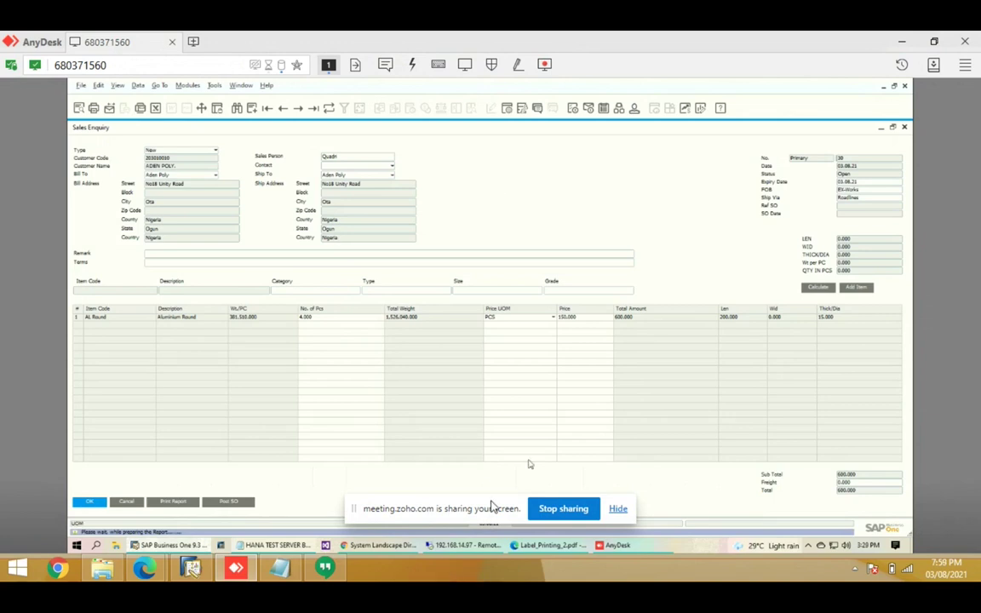
Generate the enquiry's printed report, examine the sales quote's header, item line and totals, and close the report viewer.
{"action": "left_click", "coordinate": [616, 511]}
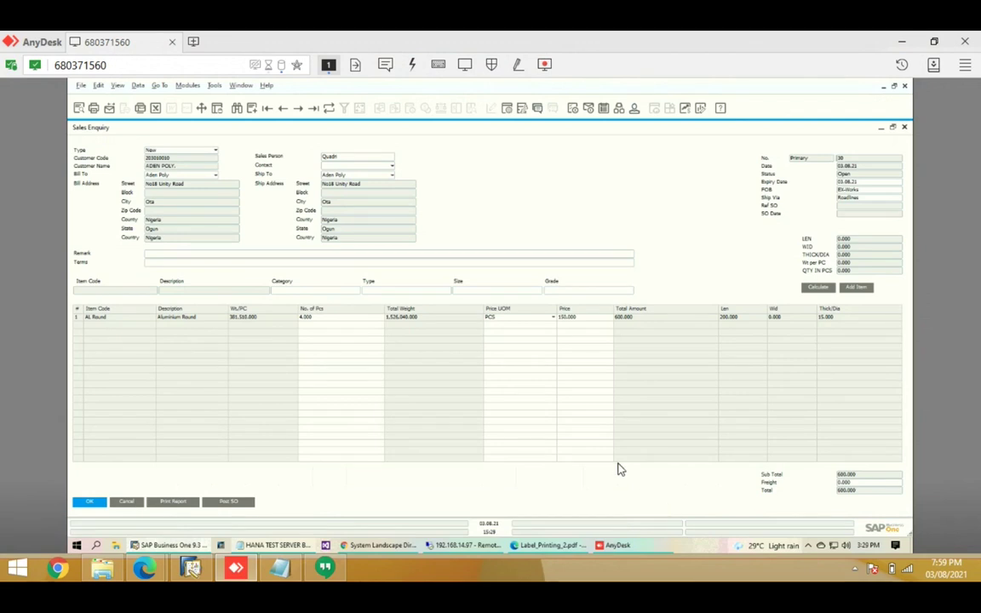
{"action": "left_click", "coordinate": [175, 506]}
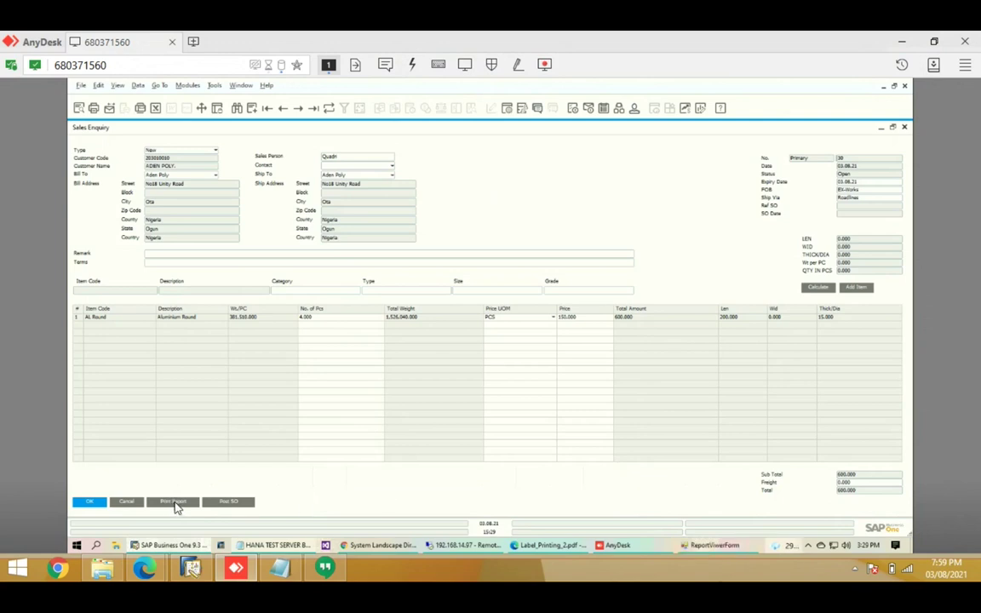
{"action": "left_click", "coordinate": [730, 549]}
{"action": "scroll", "coordinate": [694, 390], "scroll_direction": "down", "scroll_amount": 2}
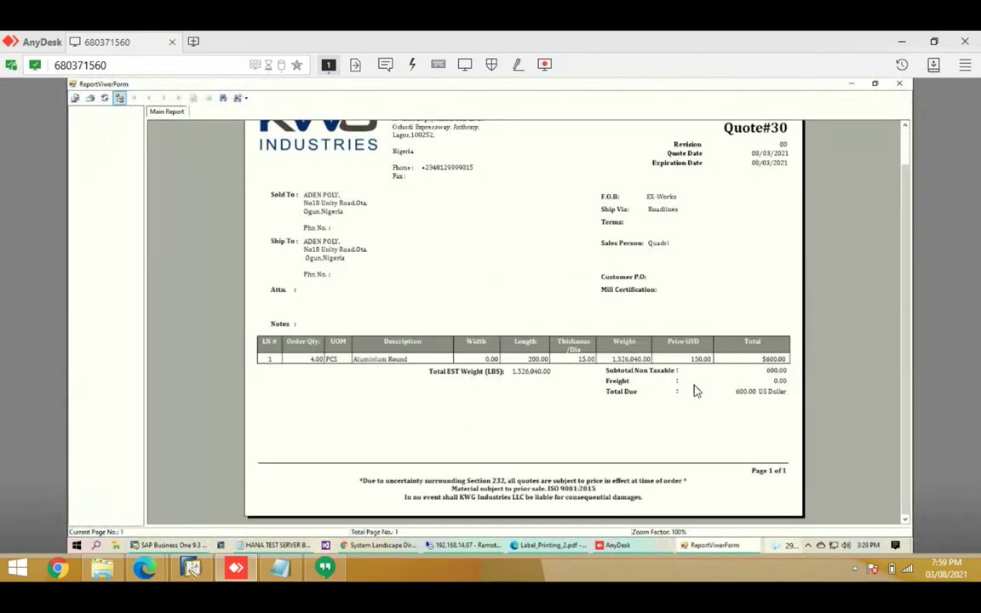
{"action": "scroll", "coordinate": [596, 405], "scroll_direction": "up", "scroll_amount": 2}
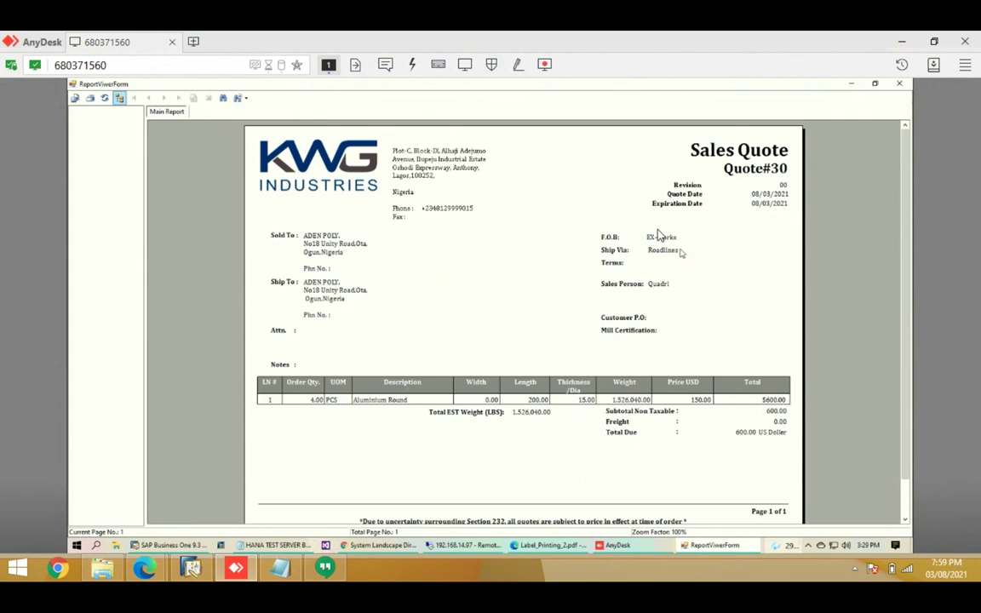
{"action": "scroll", "coordinate": [706, 416], "scroll_direction": "down", "scroll_amount": 1}
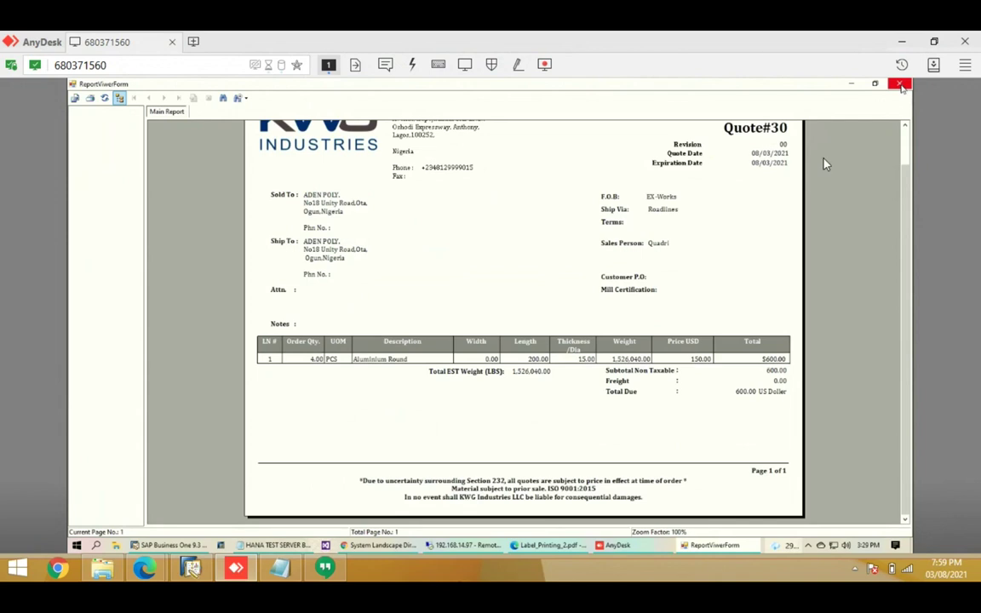
{"action": "scroll", "coordinate": [732, 170], "scroll_direction": "up", "scroll_amount": 1}
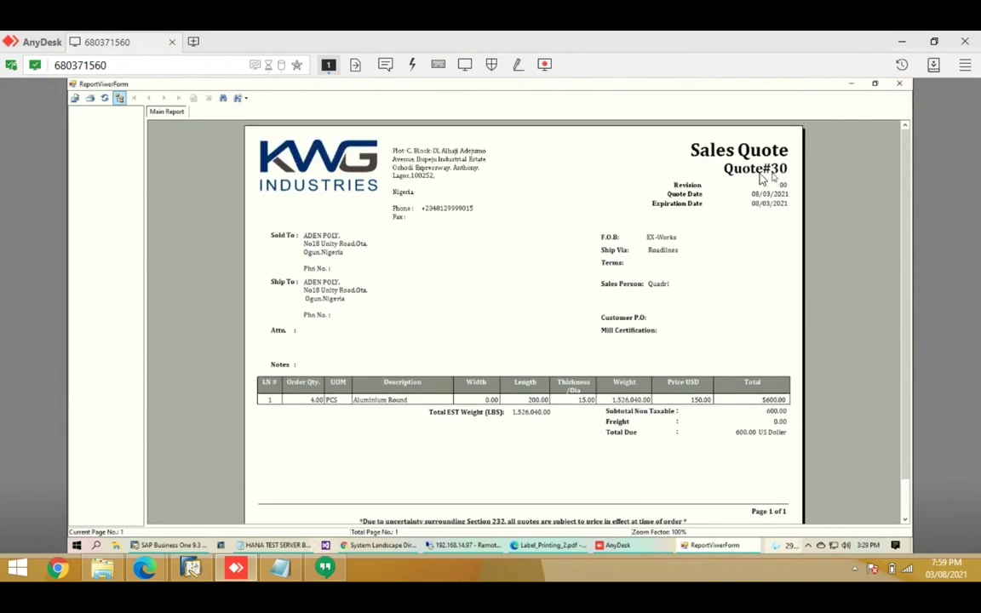
{"action": "left_click", "coordinate": [899, 82]}
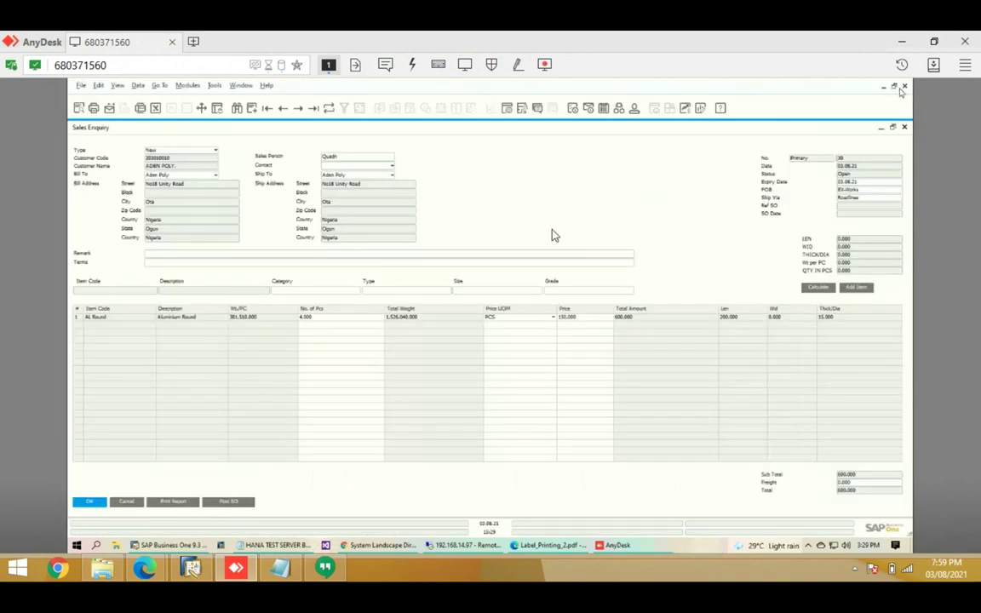
Enter the terms "material will be delivered after 30 days", set the freight to 120, and update the enquiry.
{"action": "left_click", "coordinate": [158, 255]}
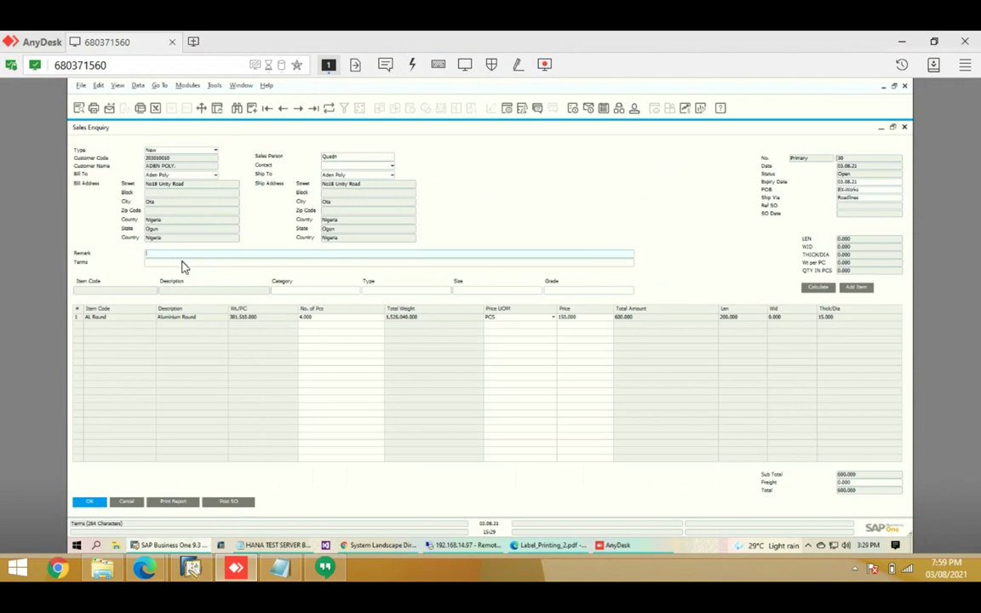
{"action": "left_click", "coordinate": [182, 261]}
{"action": "type", "text": "material will be delivered after 30 days"}
{"action": "left_click", "coordinate": [865, 483]}
{"action": "type", "text": "1"}
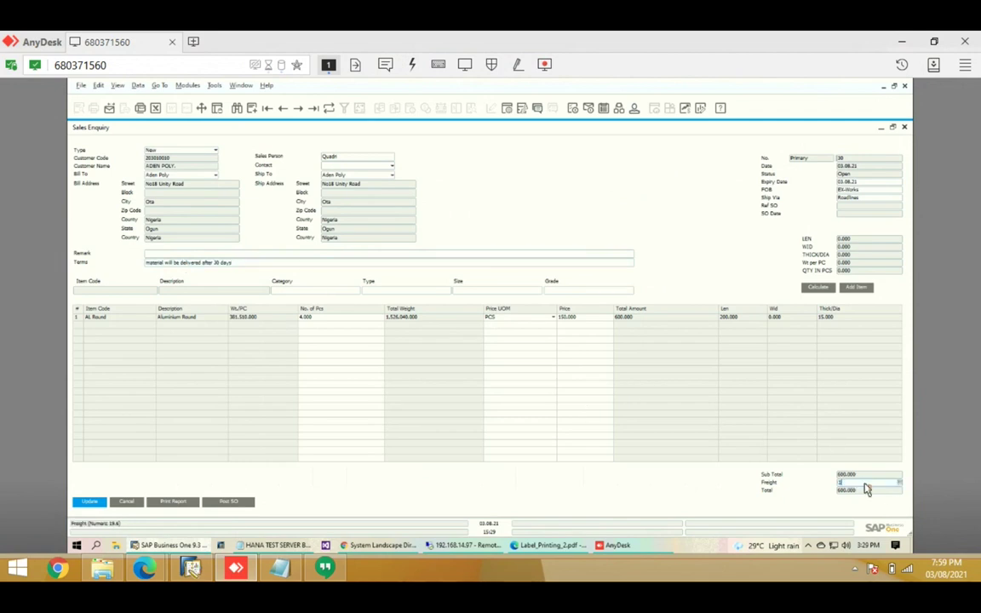
{"action": "type", "text": "20"}
{"action": "left_click", "coordinate": [85, 504]}
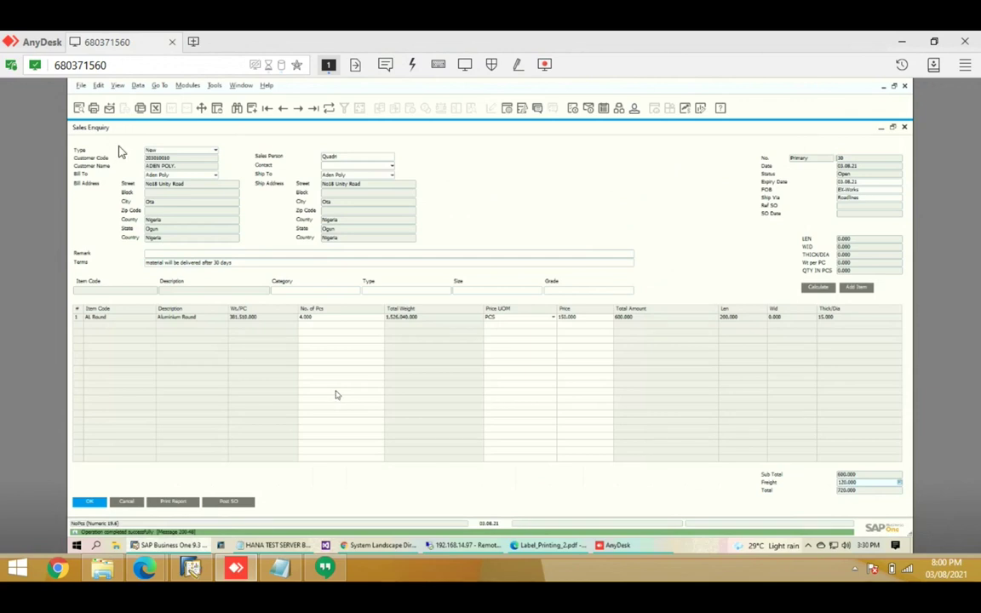
Look at the available enquiry types and try to post the enquiry as a sales order.
{"action": "left_click", "coordinate": [192, 152]}
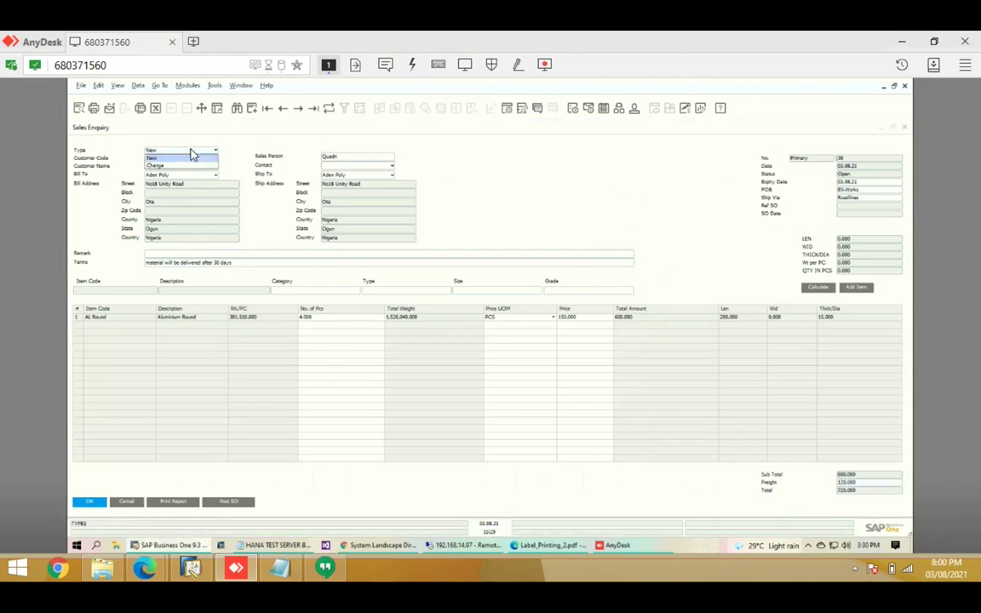
{"action": "left_click", "coordinate": [192, 151]}
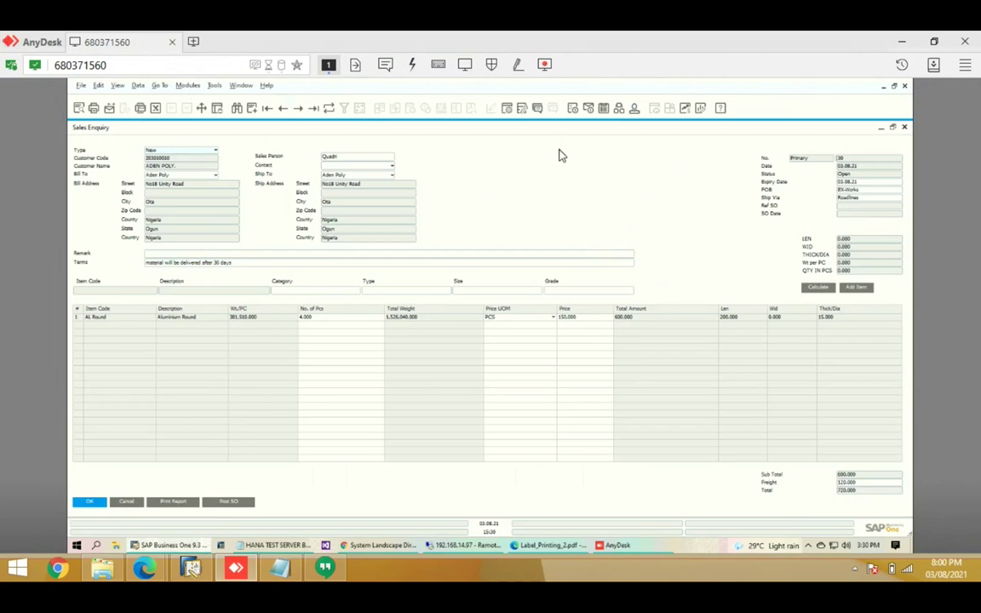
{"action": "left_click", "coordinate": [228, 504]}
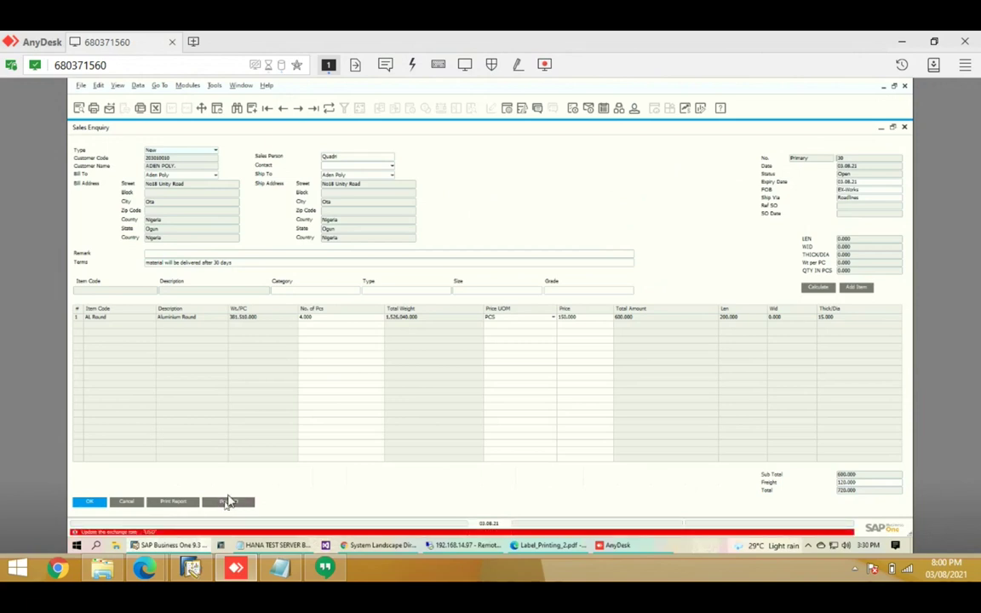
Minimize the enquiry, open Exchange Rates and Indexes at the USD rate for 3 August 2021, and close the window.
{"action": "left_click", "coordinate": [880, 129]}
{"action": "scroll", "coordinate": [128, 183], "scroll_direction": "up", "scroll_amount": 3}
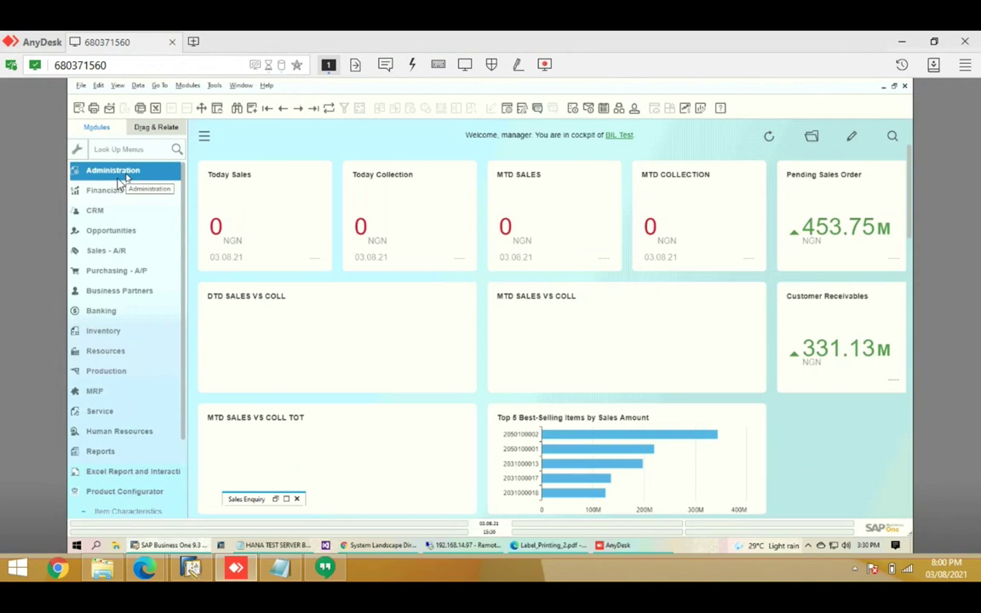
{"action": "left_click", "coordinate": [124, 175]}
{"action": "left_click", "coordinate": [122, 228]}
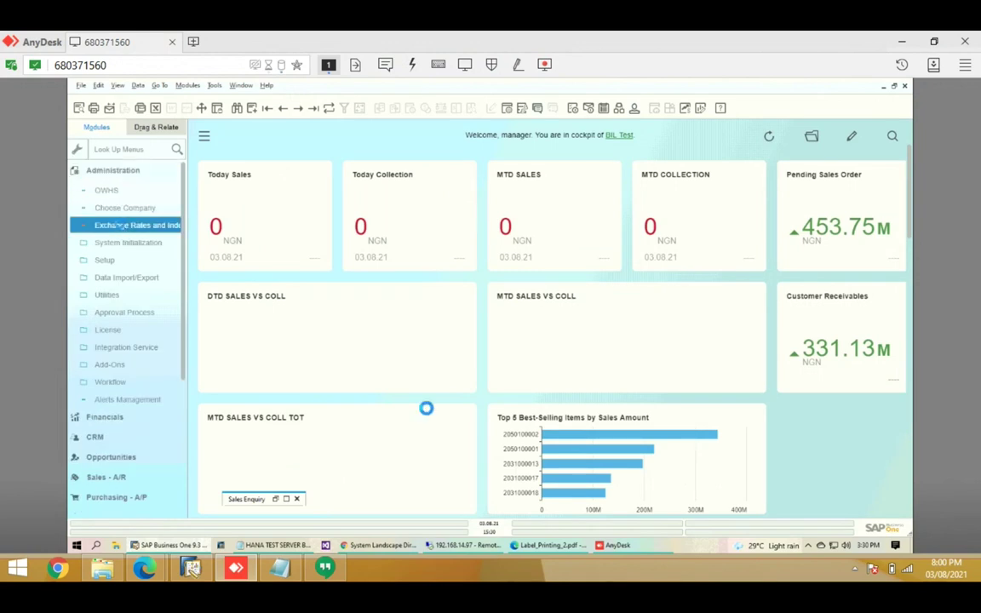
{"action": "left_click", "coordinate": [498, 251]}
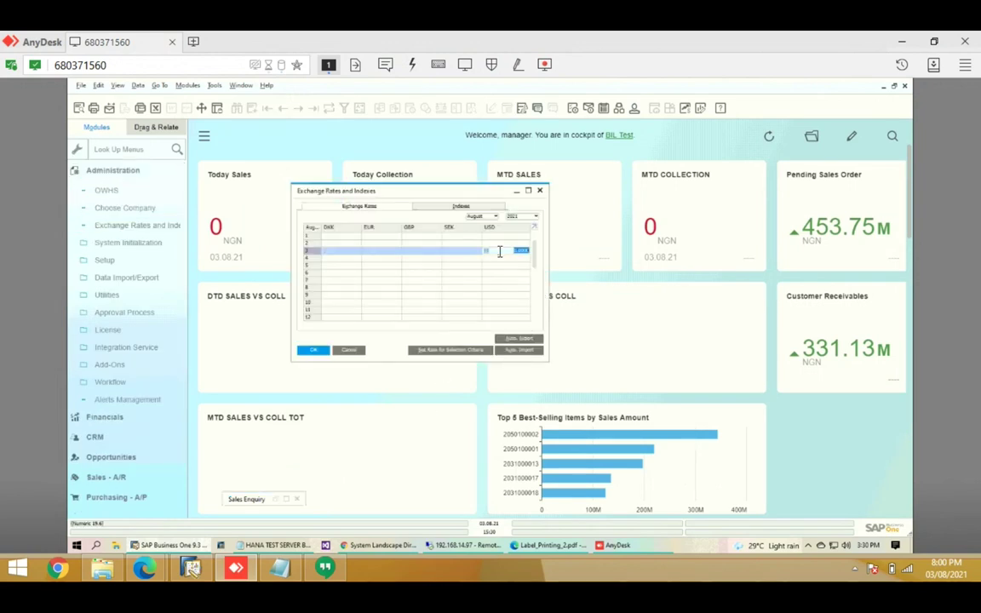
{"action": "key", "text": "Escape"}
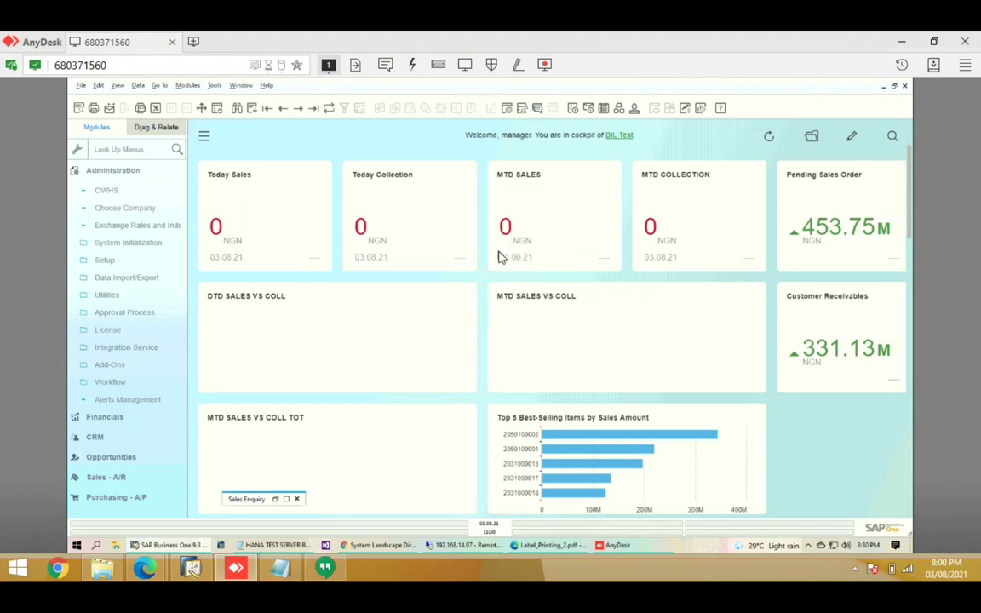
Restore the Sales Enquiry form, post the enquiry as a sales order, and acknowledge the system message.
{"action": "left_click", "coordinate": [287, 501]}
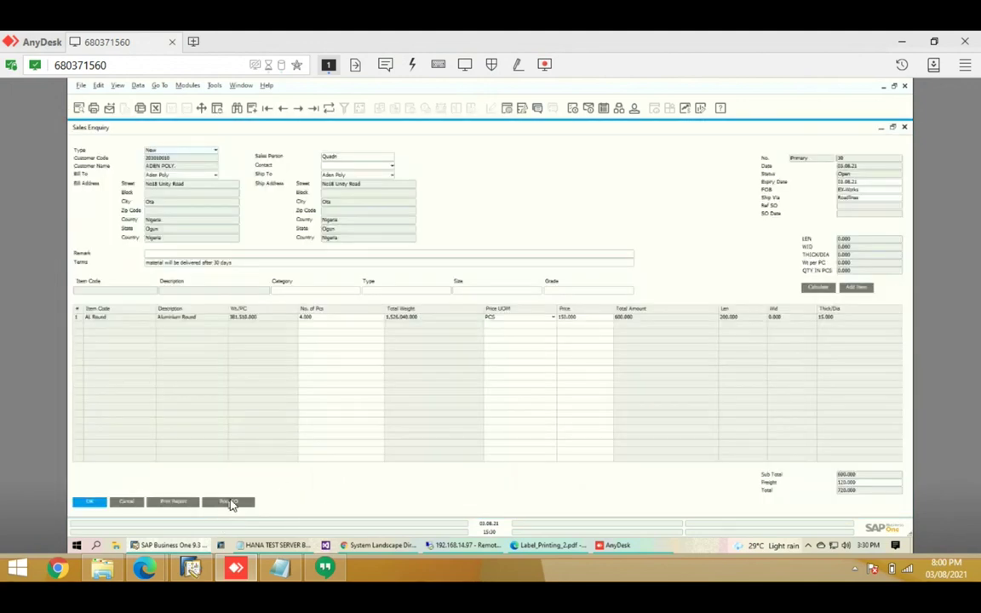
{"action": "left_click", "coordinate": [230, 502]}
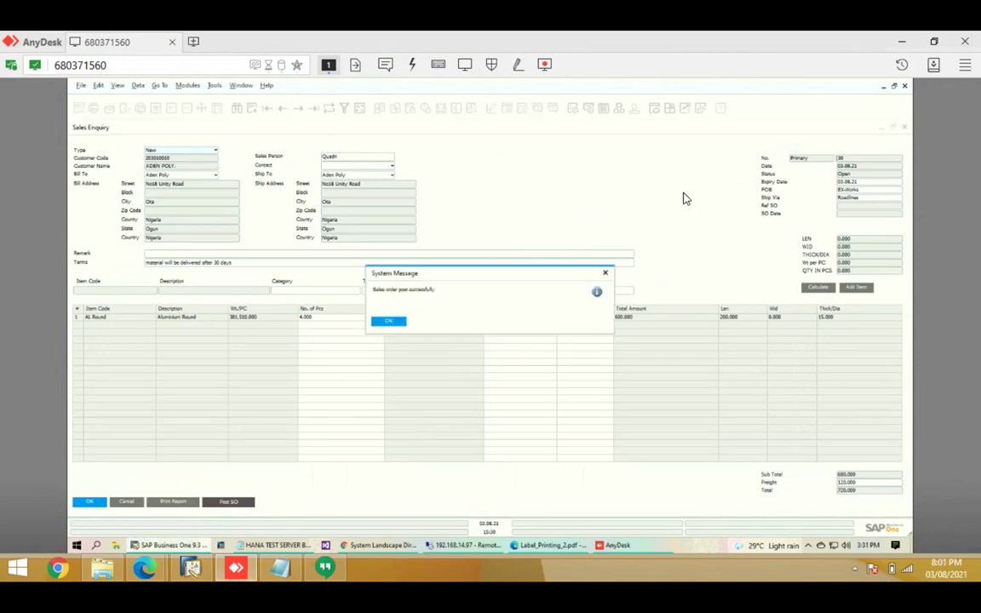
{"action": "left_click", "coordinate": [400, 322]}
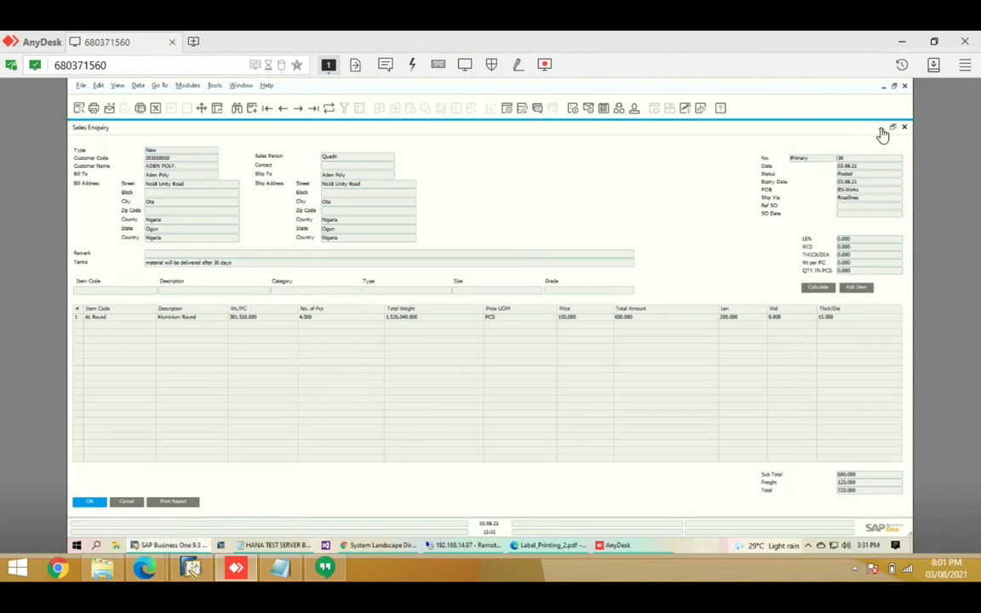
Minimize the enquiry, open the latest sales order, examine its Base Entry and Base Ref fields, and close it.
{"action": "left_click", "coordinate": [882, 129]}
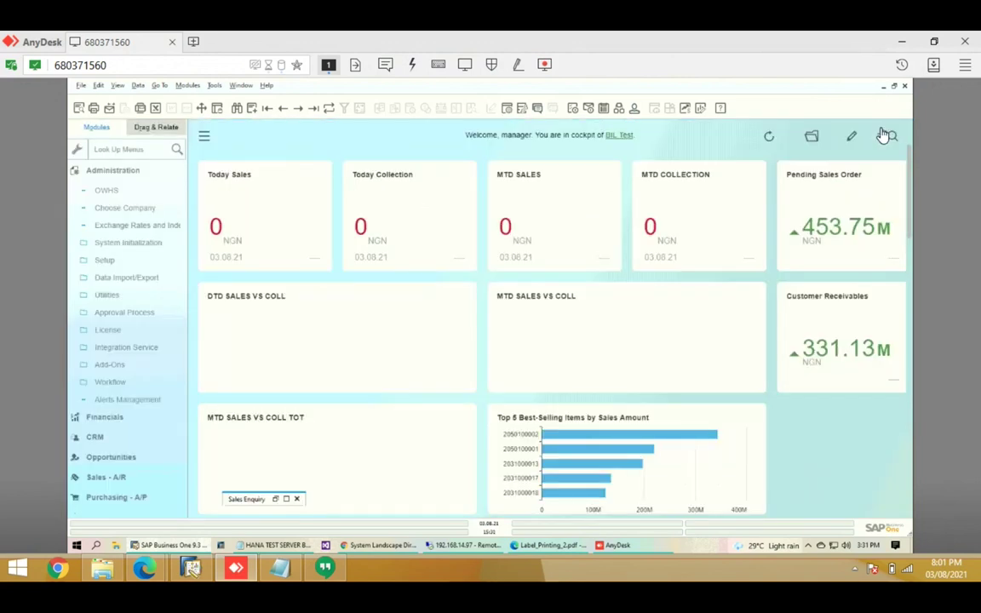
{"action": "left_click", "coordinate": [103, 173]}
{"action": "left_click", "coordinate": [98, 253]}
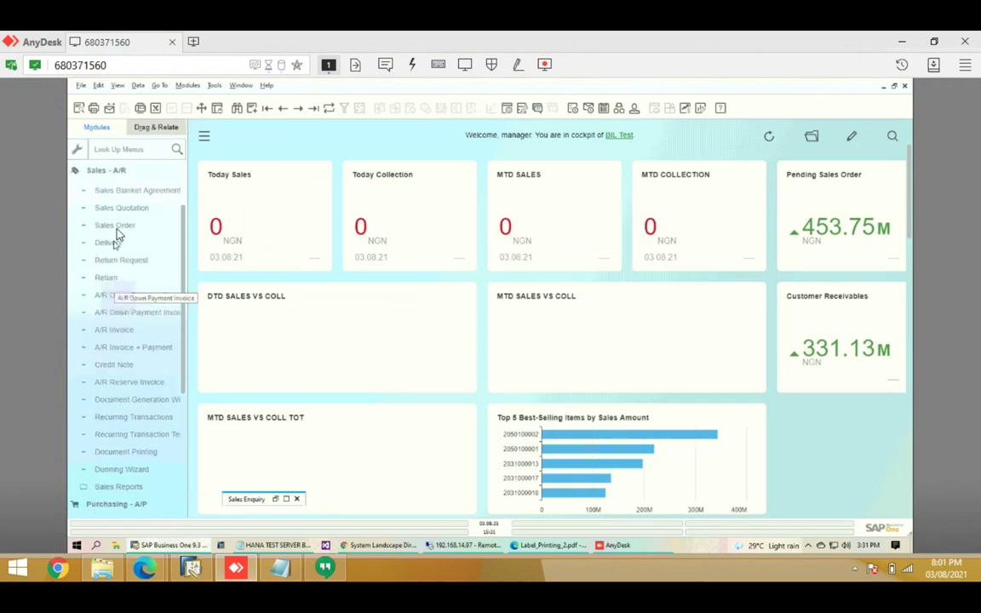
{"action": "left_click", "coordinate": [118, 226]}
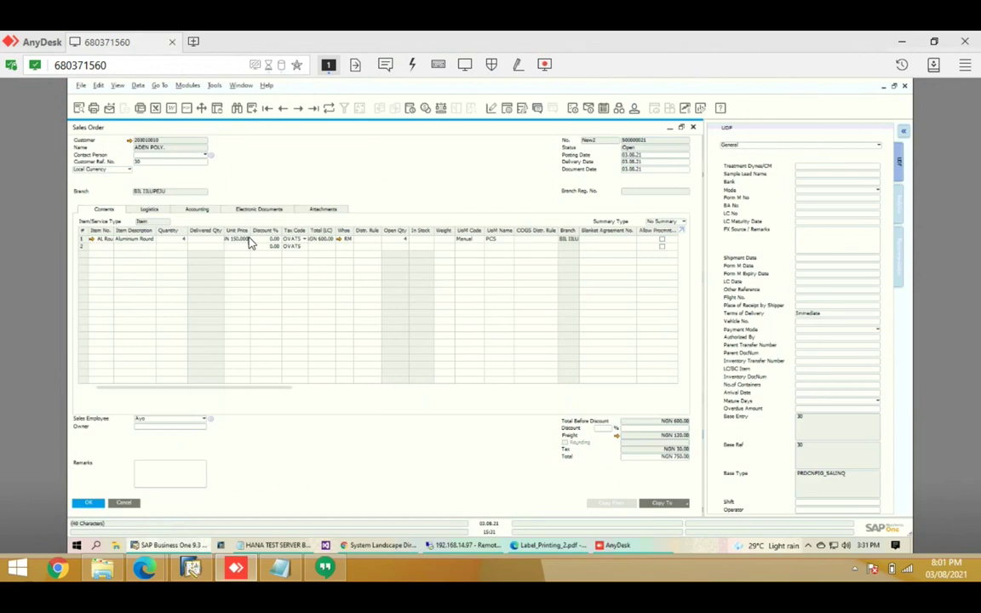
{"action": "left_click", "coordinate": [817, 425]}
{"action": "left_click", "coordinate": [816, 447]}
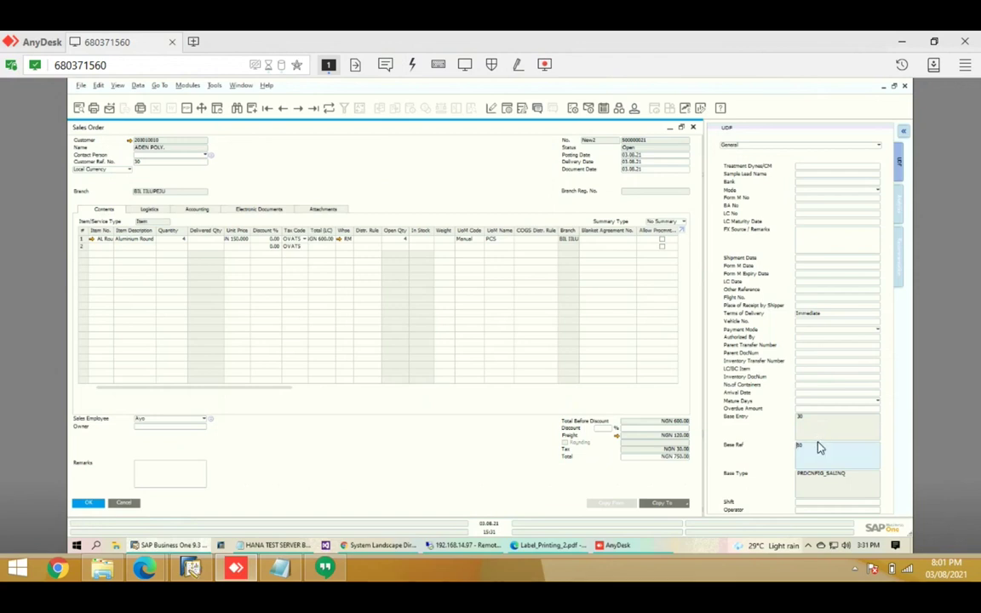
{"action": "double_click", "coordinate": [809, 452]}
{"action": "left_click", "coordinate": [694, 128]}
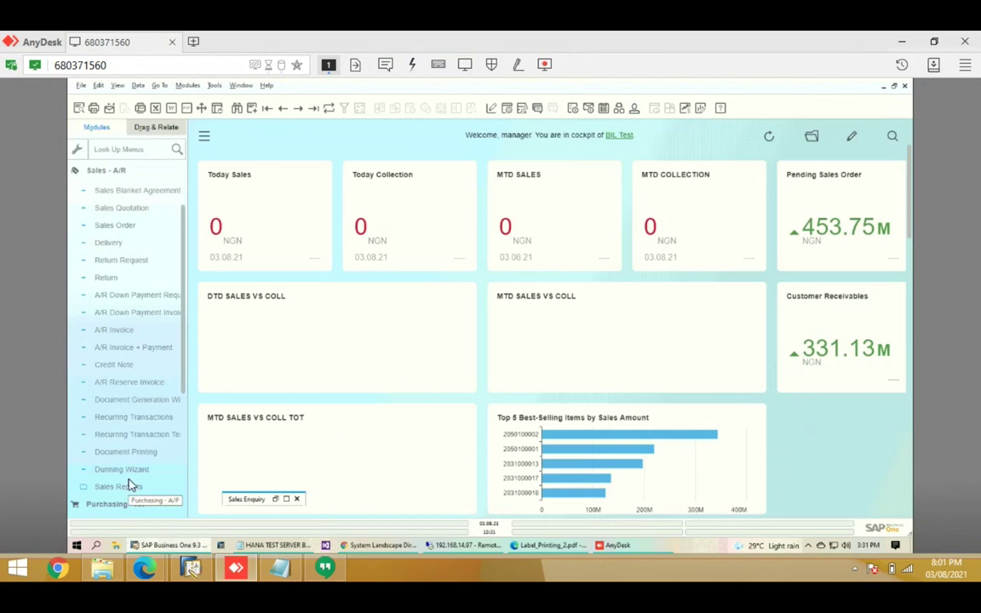
Open a new Purchase Enquiry from the Product Configurator and choose Bilga Global Resources Limited as the vendor.
{"action": "left_click", "coordinate": [107, 170]}
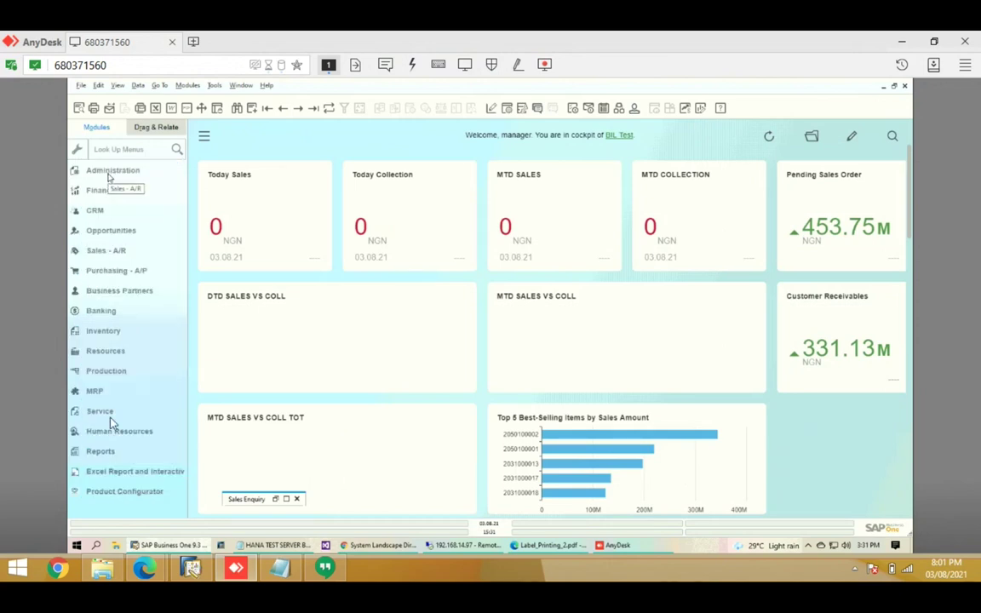
{"action": "left_click", "coordinate": [118, 492]}
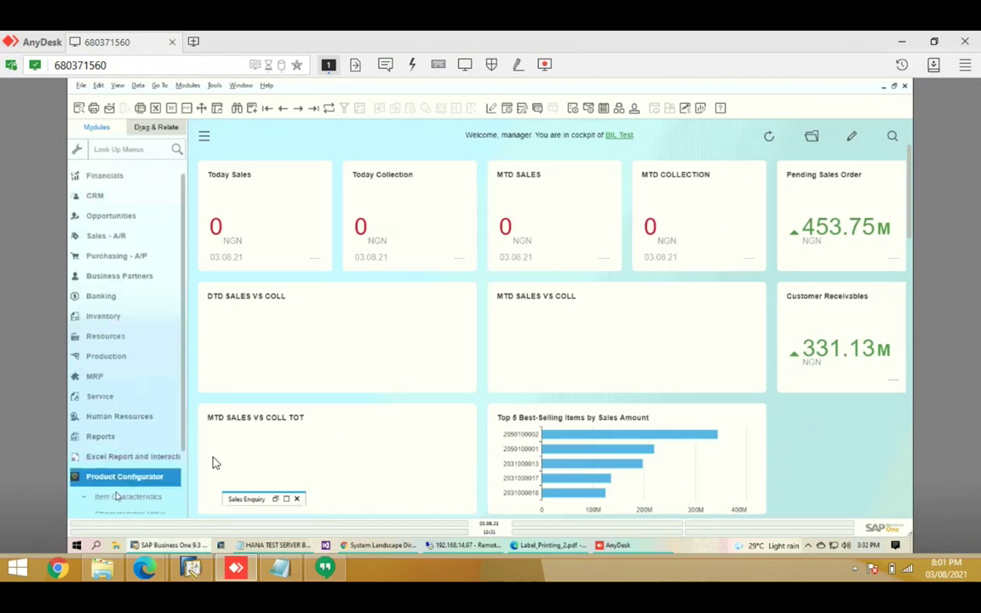
{"action": "scroll", "coordinate": [131, 479], "scroll_direction": "down", "scroll_amount": 5}
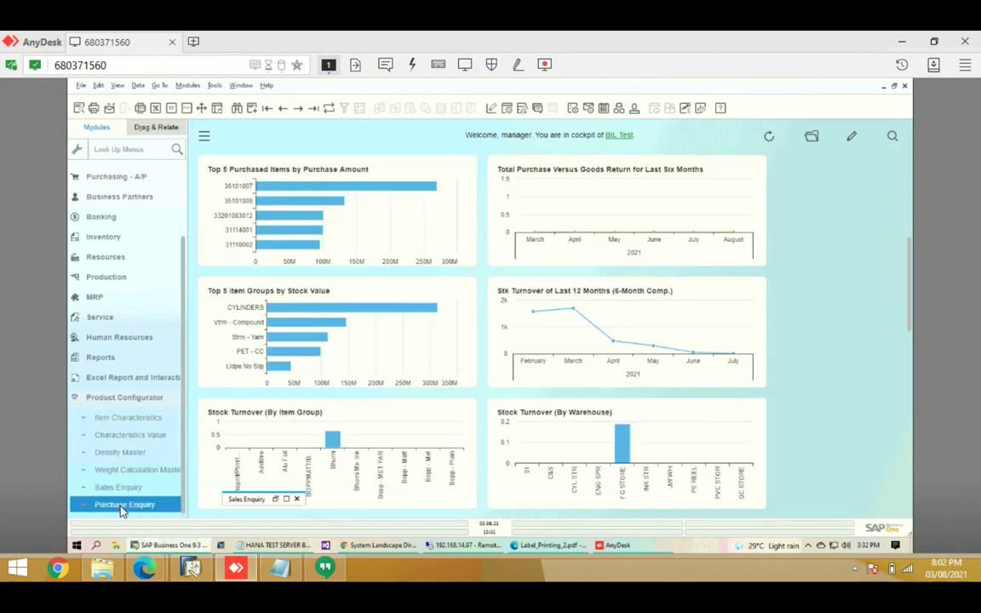
{"action": "left_click", "coordinate": [122, 506]}
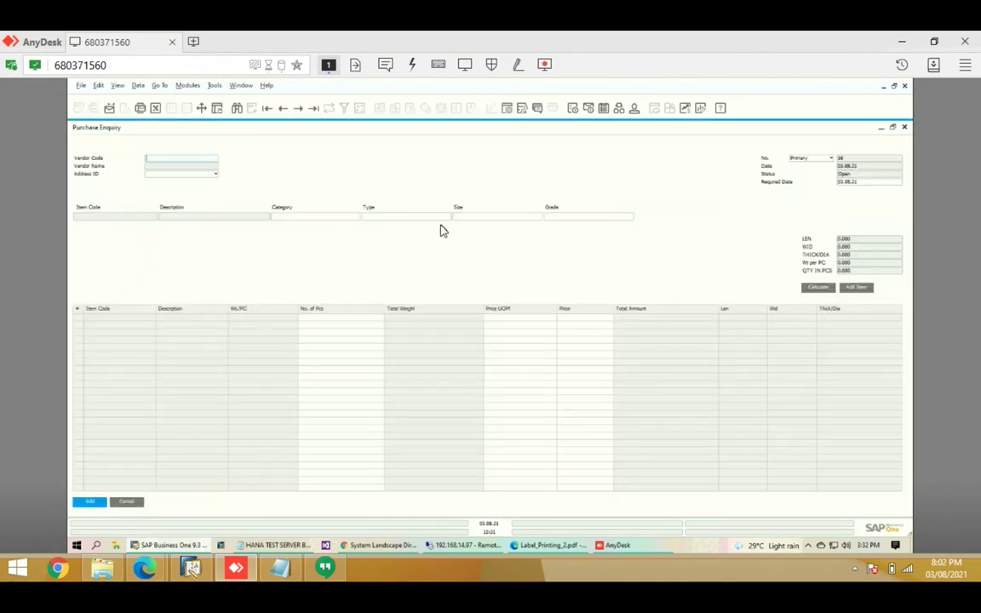
{"action": "key", "text": "Tab"}
{"action": "double_click", "coordinate": [117, 250]}
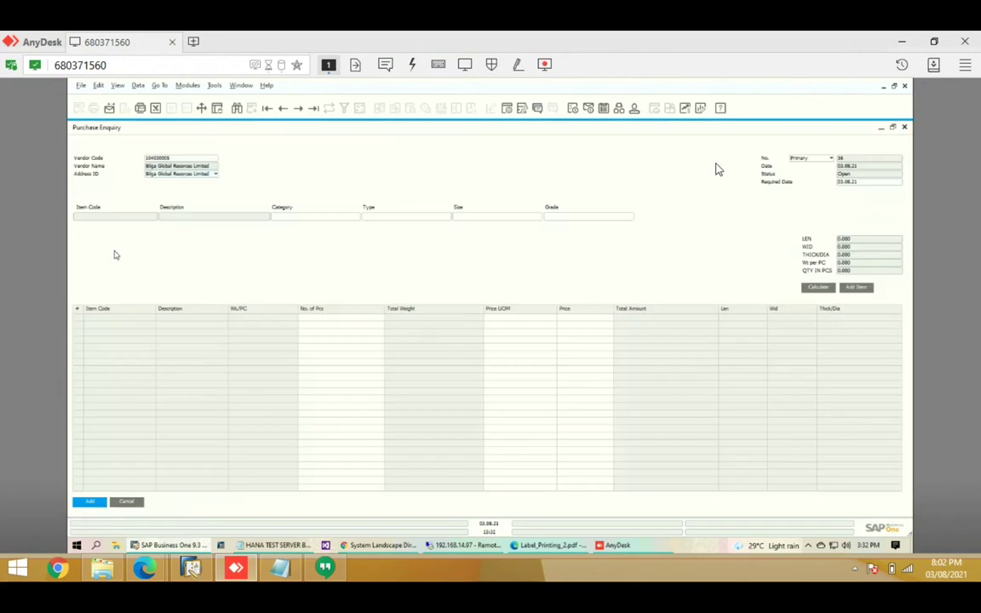
Set the purchase enquiry's required date to 06.08.21.
{"action": "left_click", "coordinate": [871, 182]}
{"action": "left_click", "coordinate": [899, 183]}
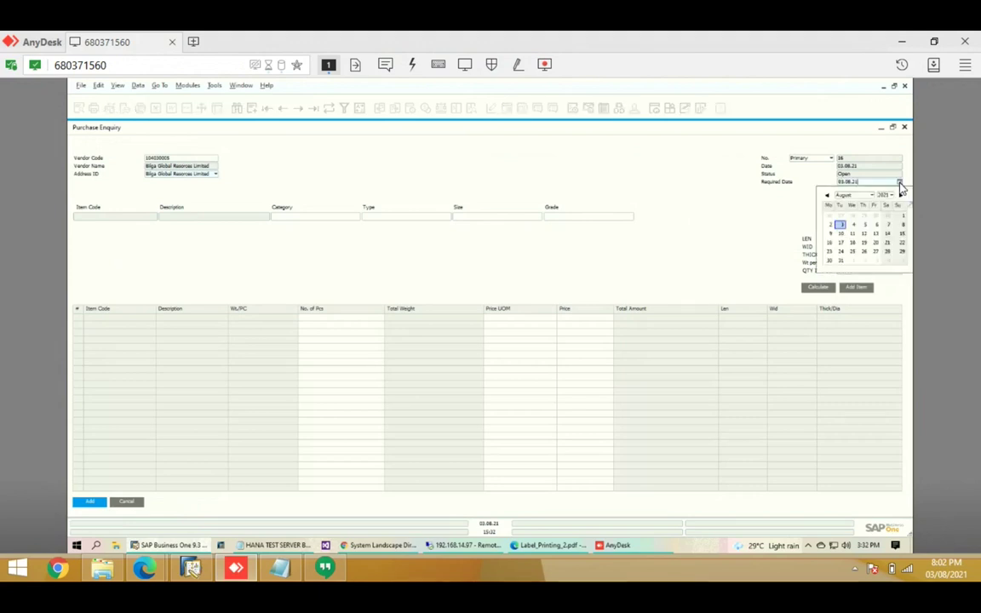
{"action": "left_click", "coordinate": [876, 225]}
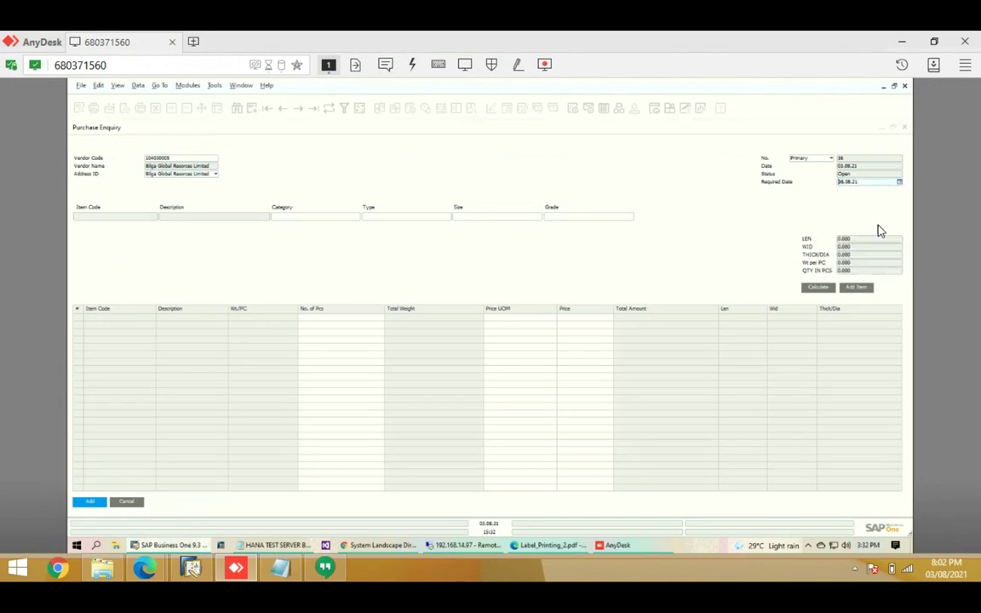
Select the item by its characteristics: category Round, type Aluminium Round, size 15 and grade 6061.
{"action": "left_click", "coordinate": [318, 218]}
{"action": "left_click", "coordinate": [318, 218]}
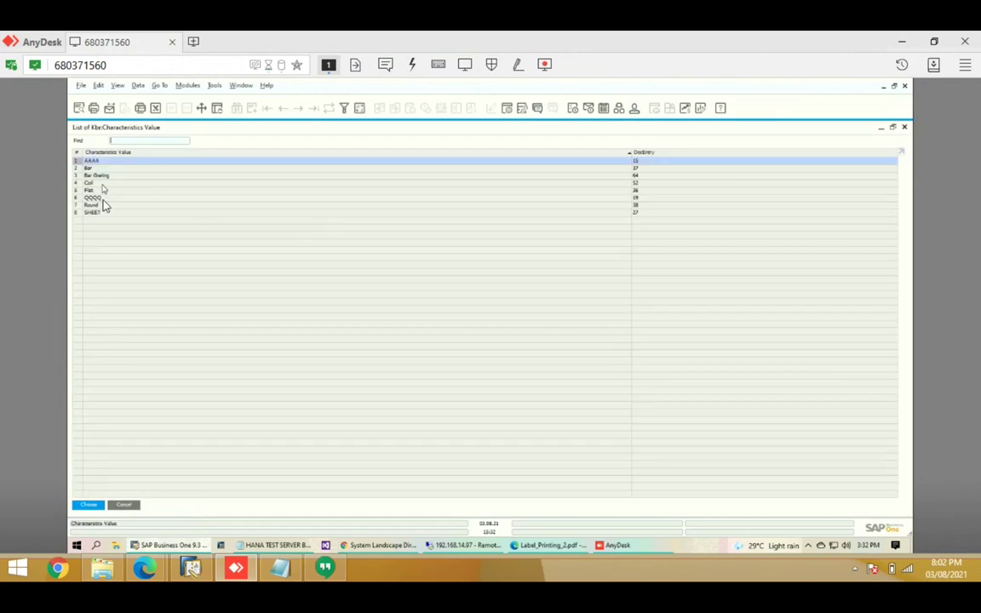
{"action": "double_click", "coordinate": [98, 205]}
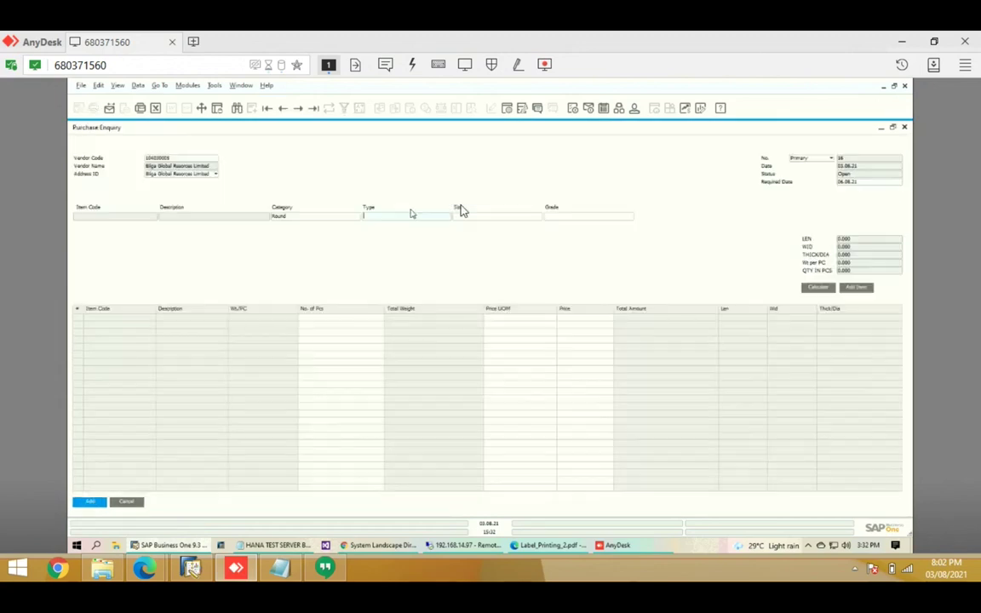
{"action": "left_click", "coordinate": [413, 216]}
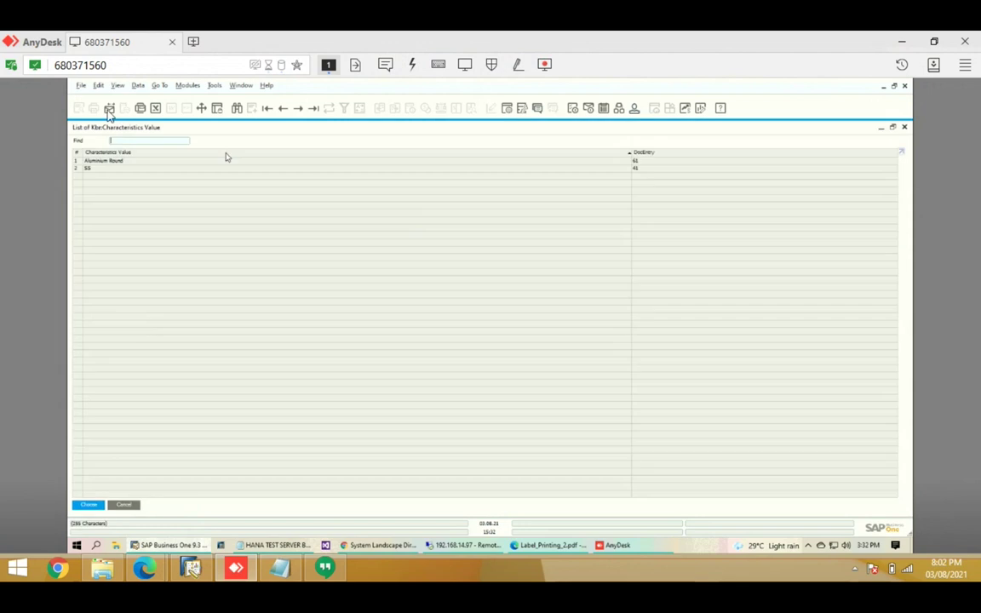
{"action": "double_click", "coordinate": [100, 162]}
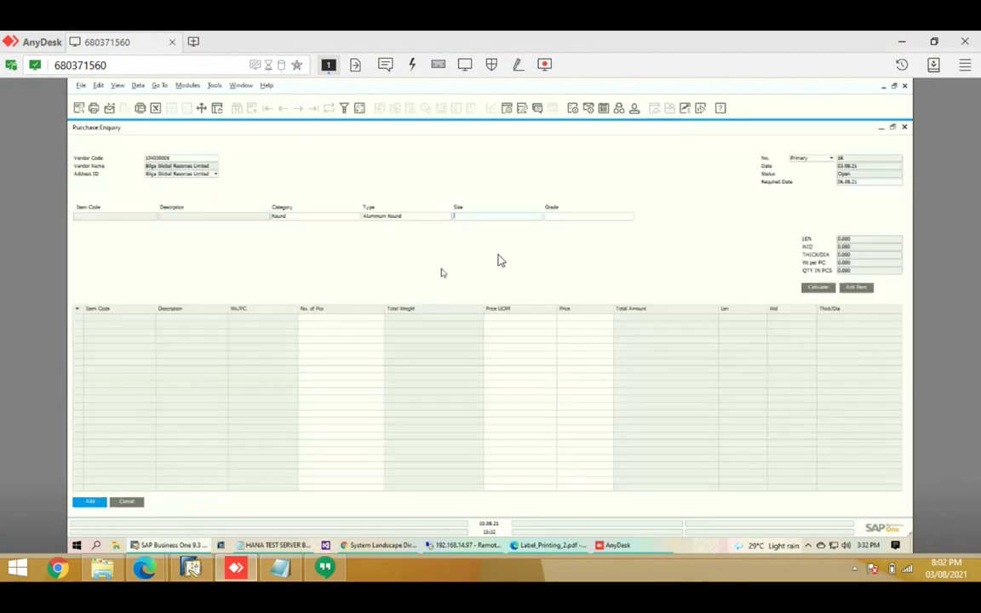
{"action": "left_click", "coordinate": [498, 256]}
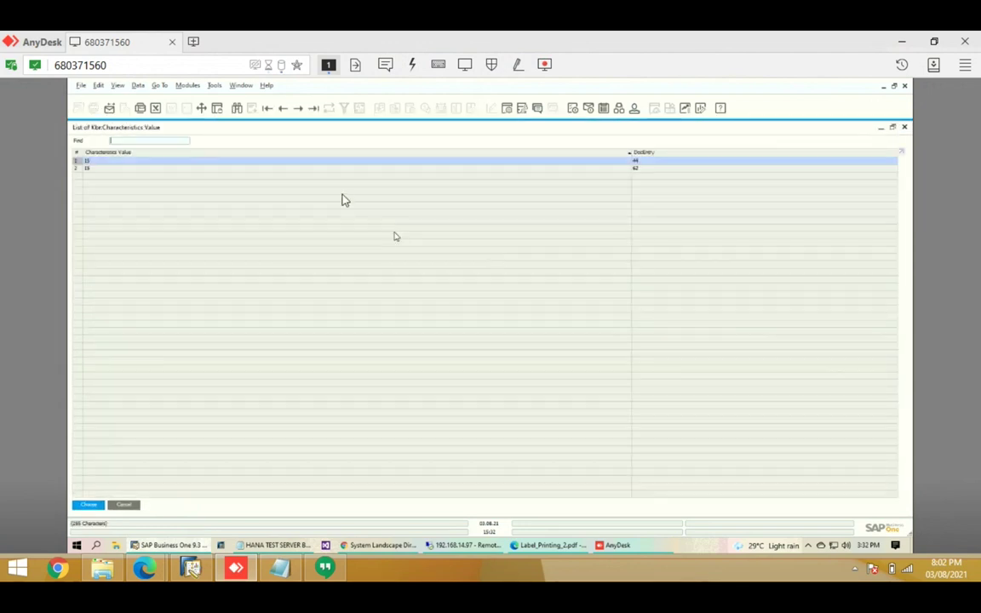
{"action": "key", "text": "Return"}
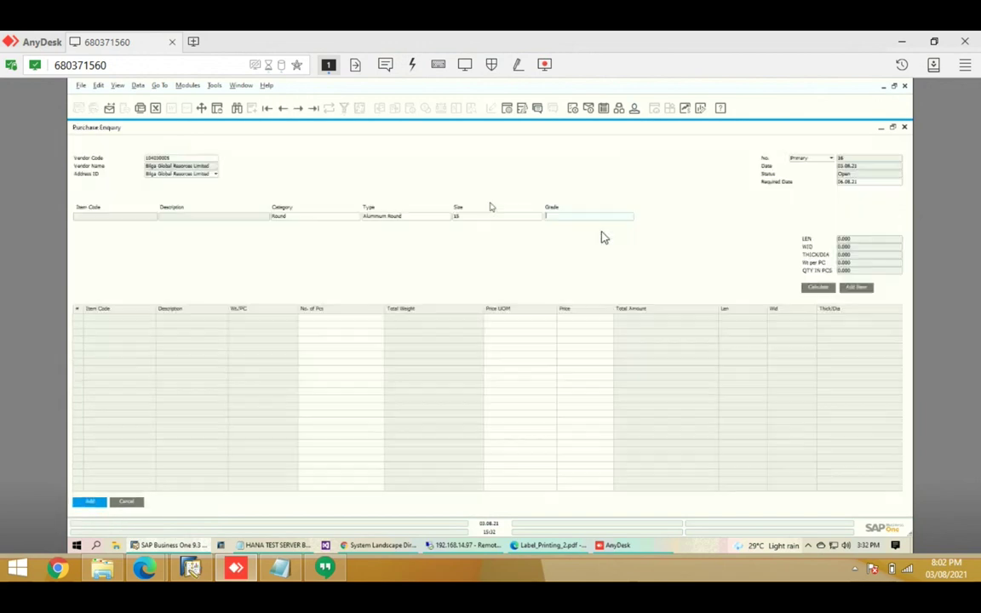
{"action": "left_click", "coordinate": [596, 227]}
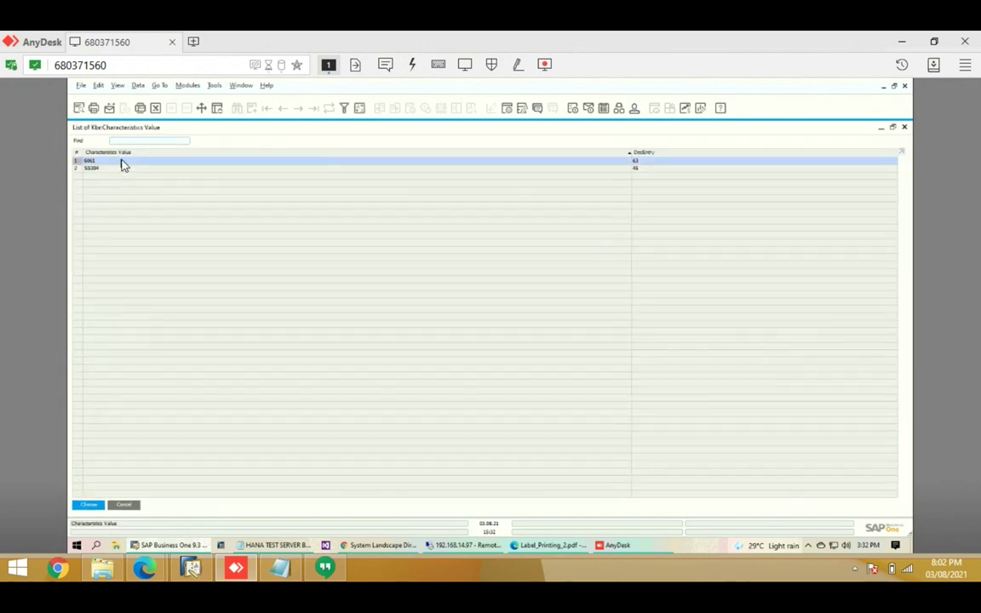
{"action": "key", "text": "Return"}
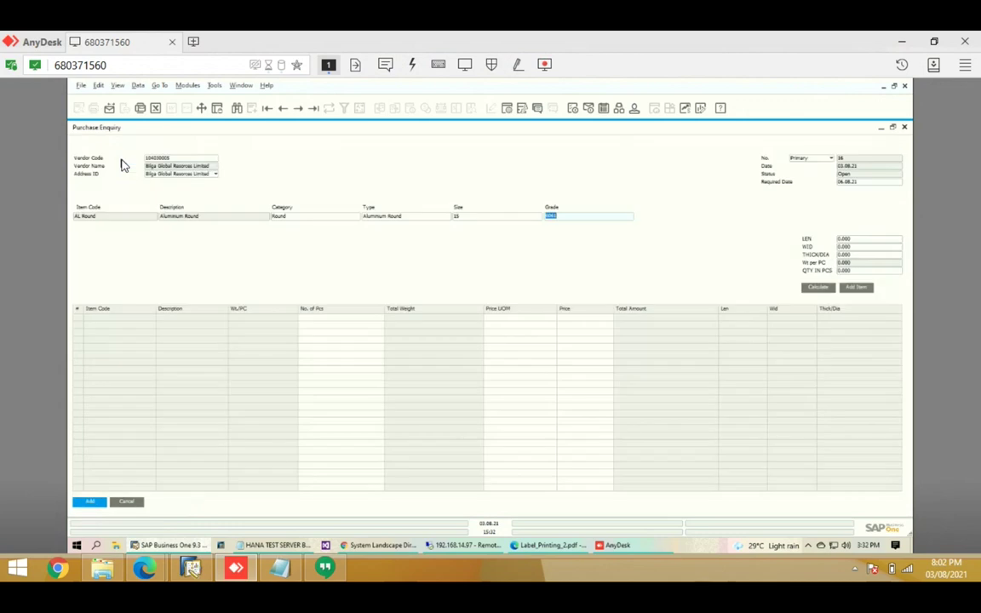
Enter length 250, thickness/diameter 15 and quantity 6 pieces, calculate the weight per piece, and add the item to the enquiry.
{"action": "left_click", "coordinate": [857, 239]}
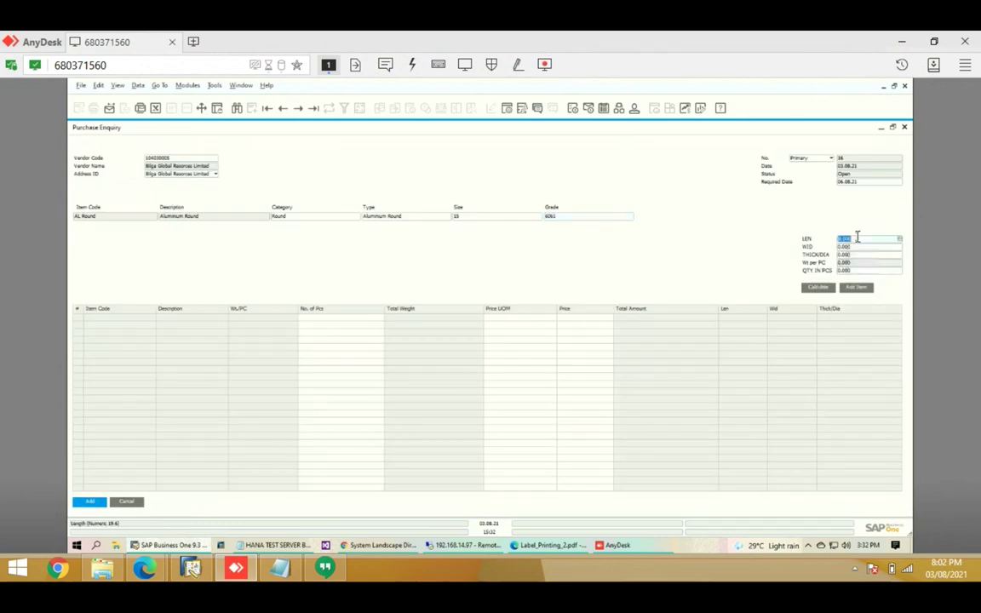
{"action": "type", "text": "250"}
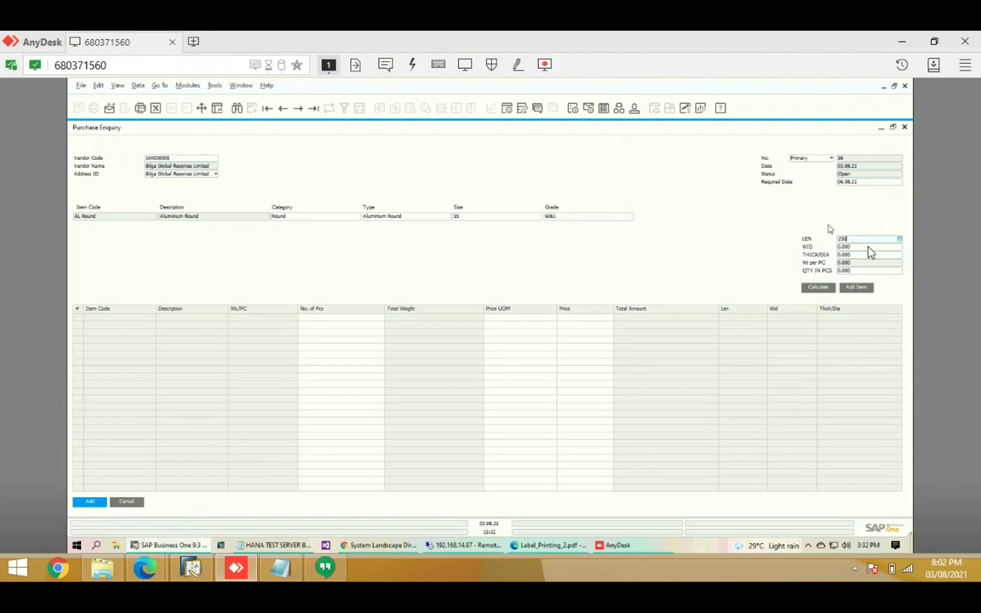
{"action": "left_click", "coordinate": [856, 255]}
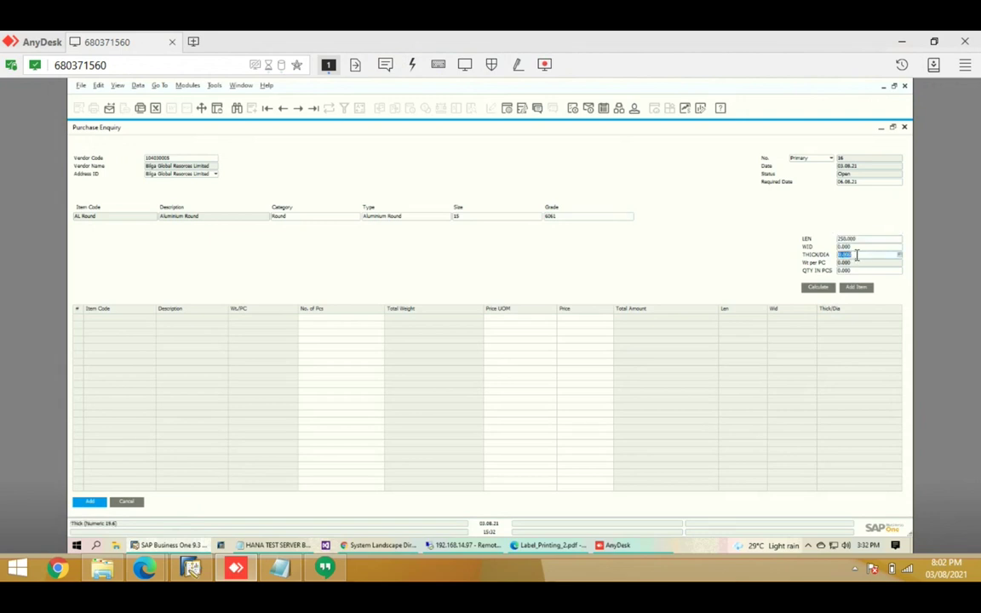
{"action": "type", "text": "15"}
{"action": "left_click", "coordinate": [822, 288]}
{"action": "left_click", "coordinate": [871, 270]}
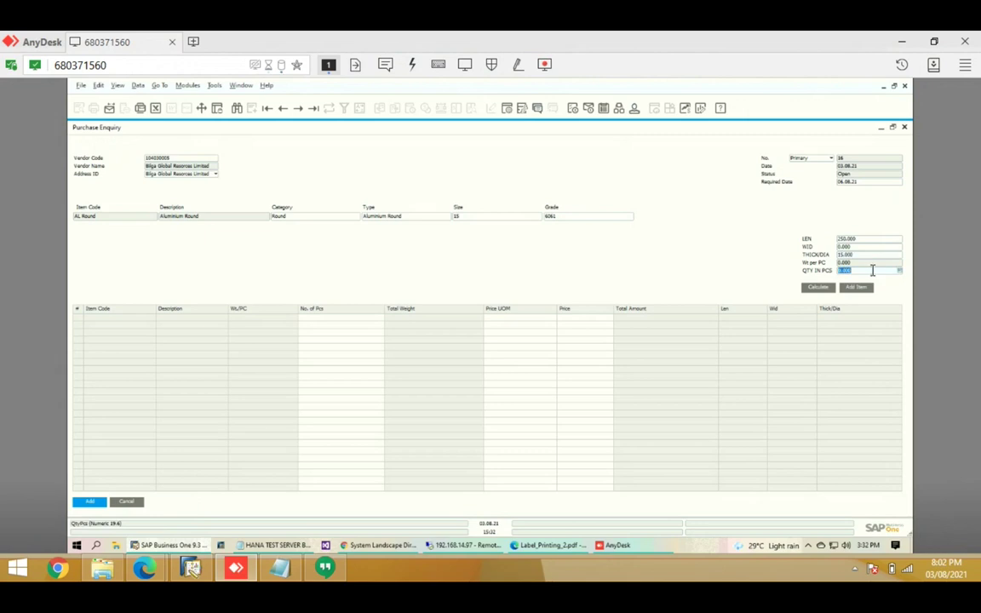
{"action": "type", "text": "6"}
{"action": "left_click", "coordinate": [822, 288]}
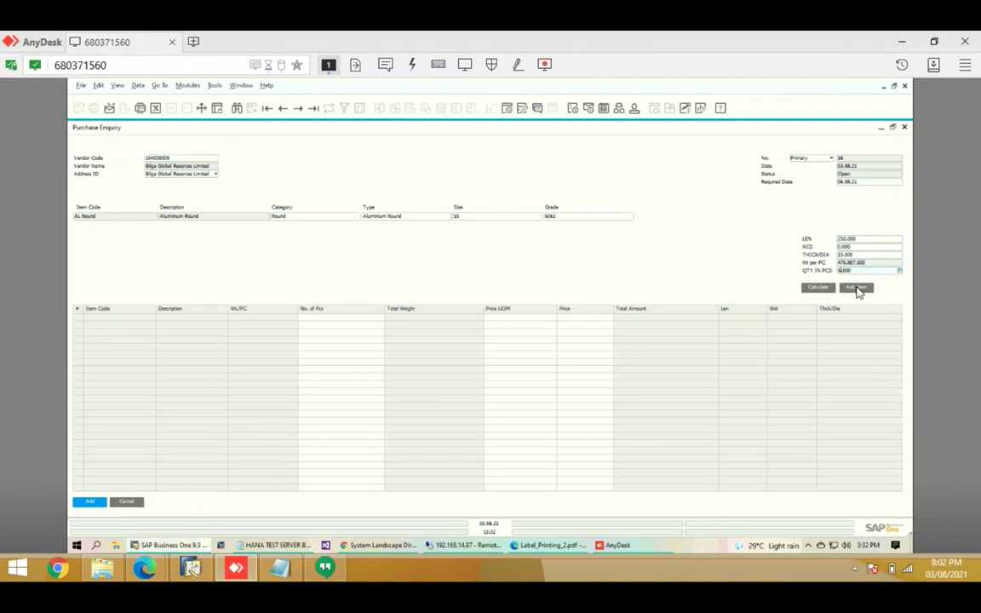
{"action": "left_click", "coordinate": [856, 287]}
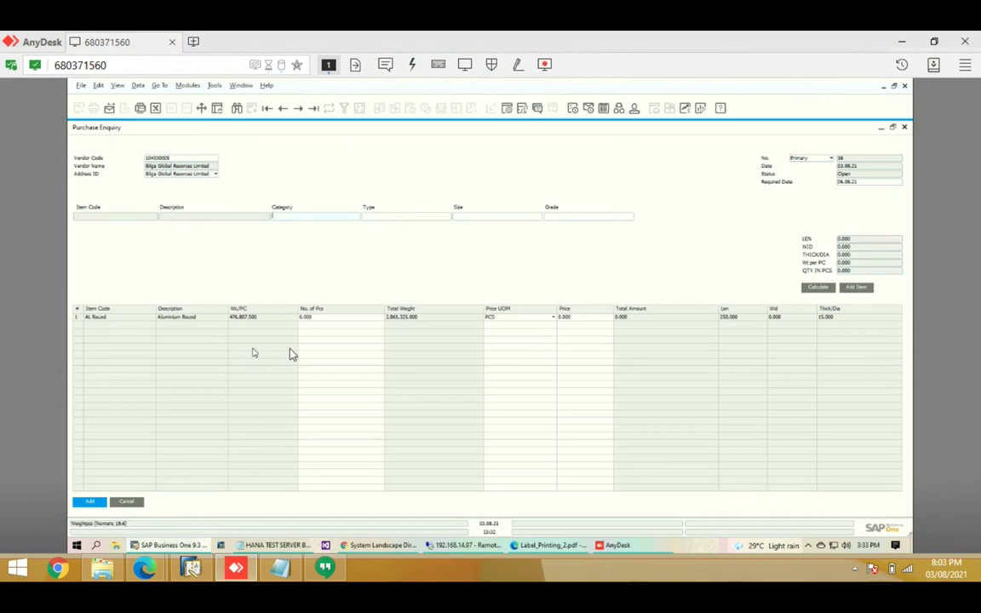
Set the Aluminium Round line's price to 110 and add the purchase enquiry.
{"action": "left_click", "coordinate": [579, 317]}
{"action": "type", "text": "110"}
{"action": "left_click", "coordinate": [89, 503]}
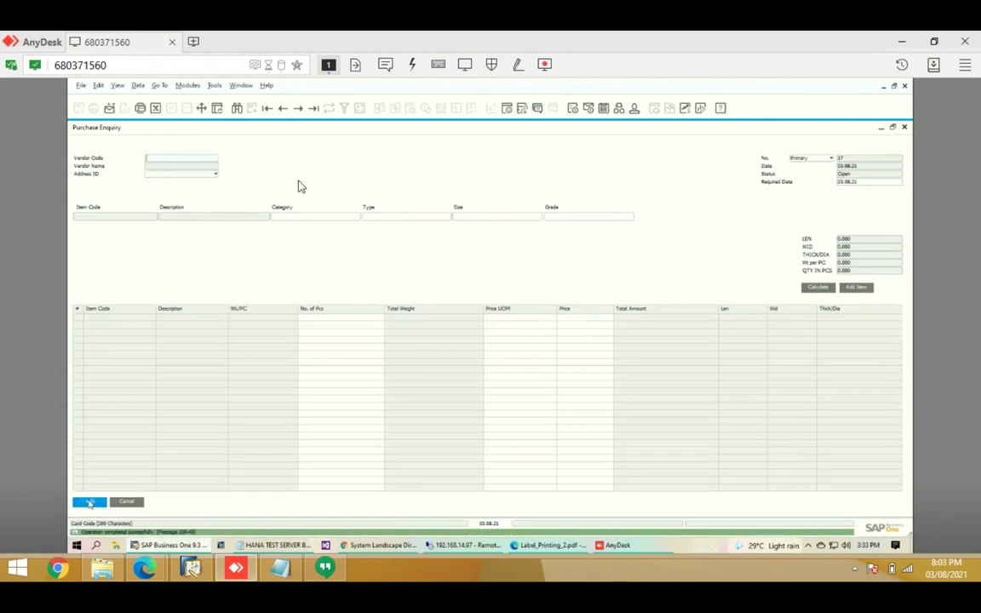
Reopen the saved purchase enquiry, post it as a purchase order, and acknowledge the system message.
{"action": "left_click", "coordinate": [280, 108]}
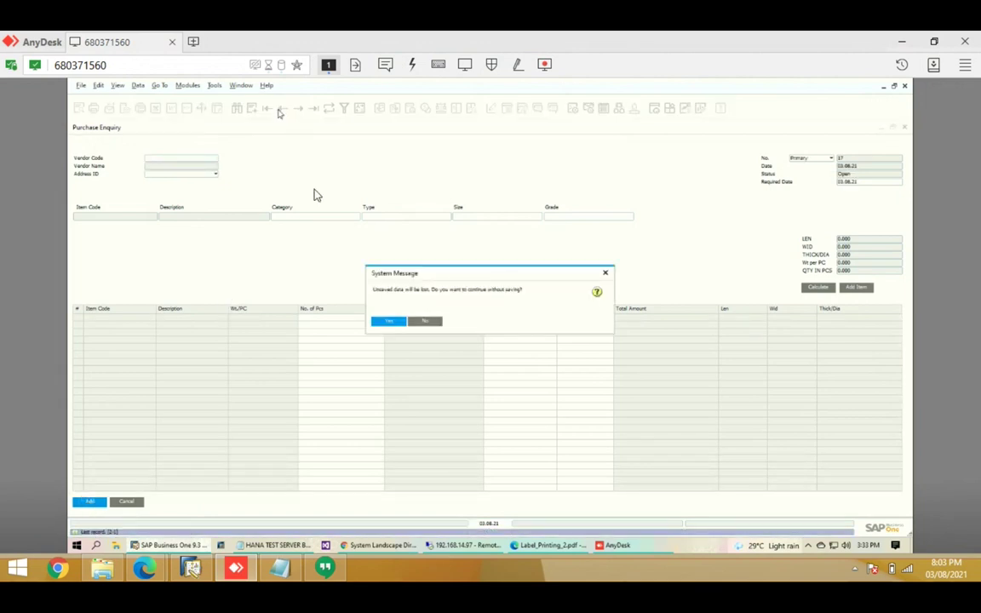
{"action": "left_click", "coordinate": [387, 321]}
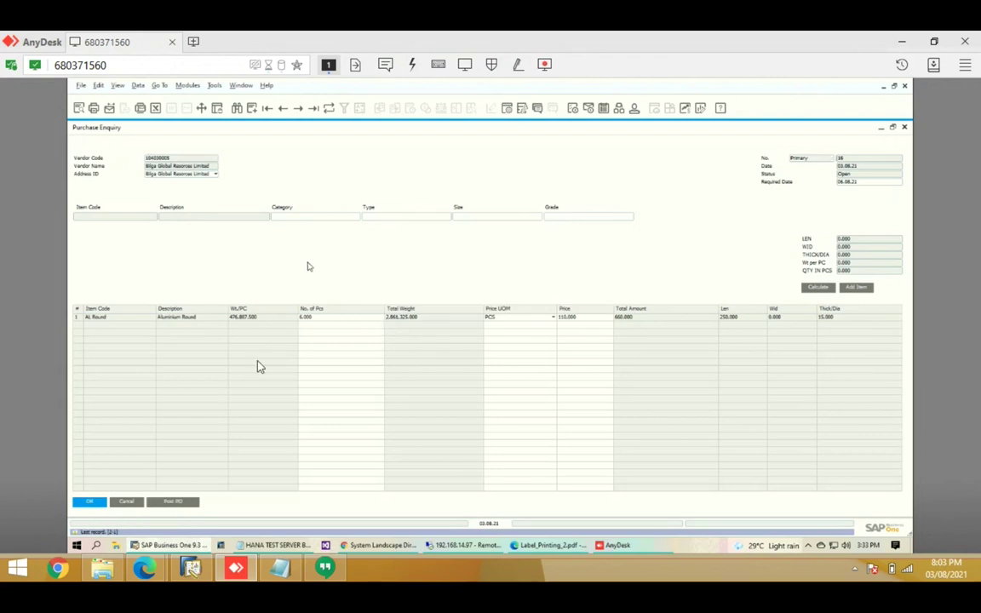
{"action": "left_click", "coordinate": [173, 502]}
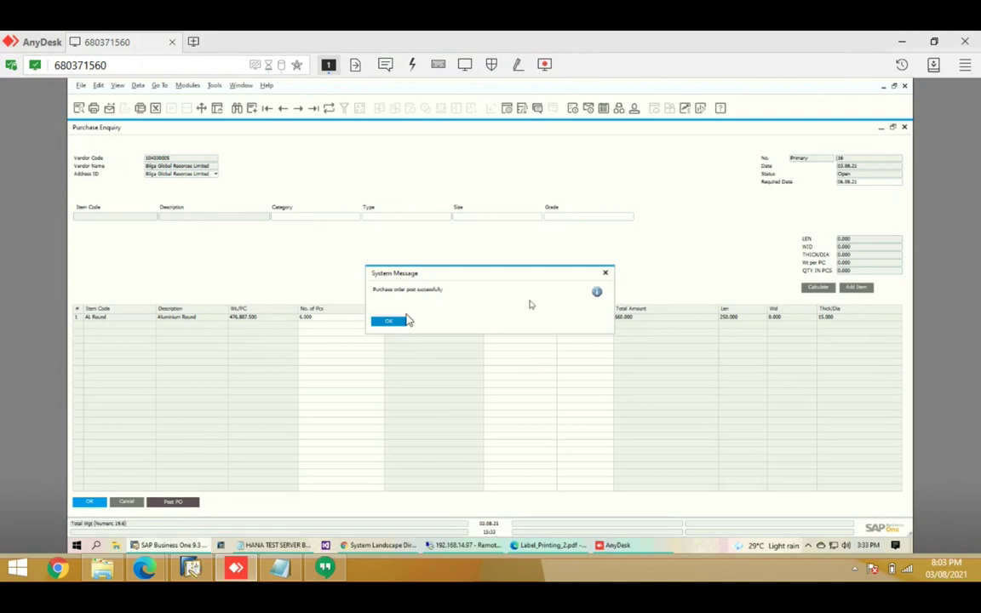
{"action": "left_click", "coordinate": [398, 322]}
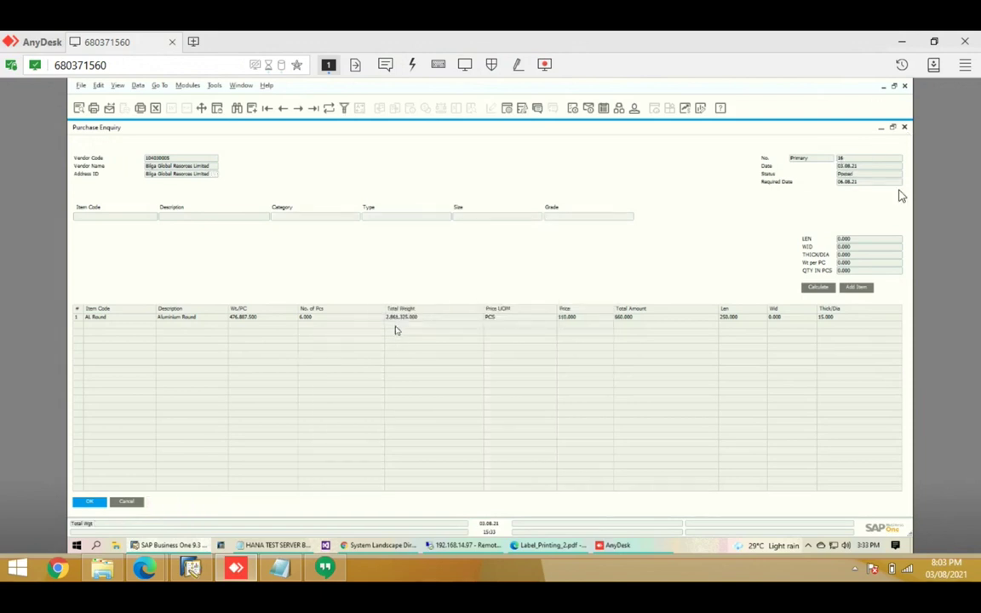
Minimize the purchase enquiry and open the latest purchase order to examine the posted document.
{"action": "left_click", "coordinate": [883, 129]}
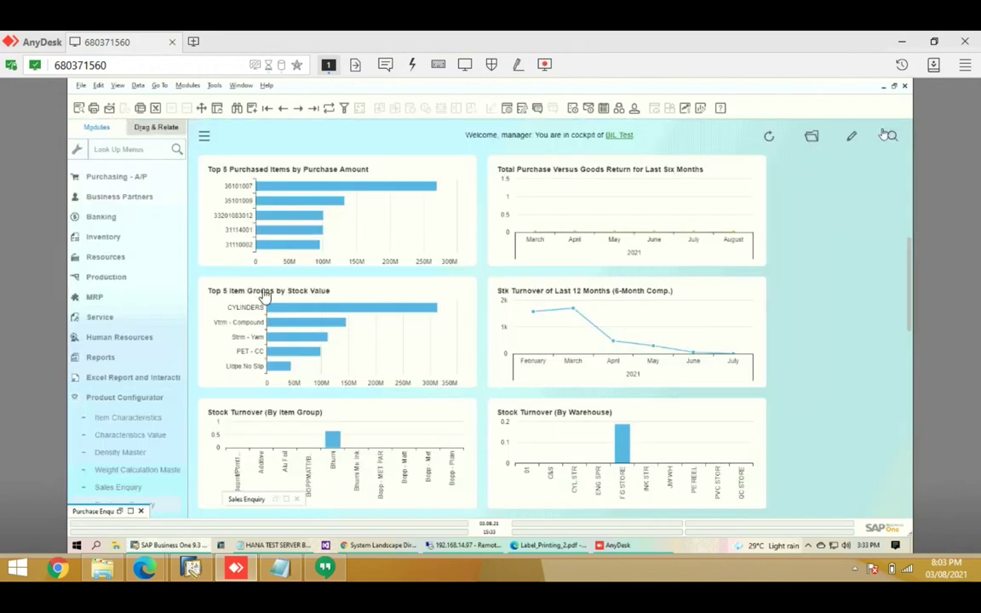
{"action": "left_click", "coordinate": [117, 176]}
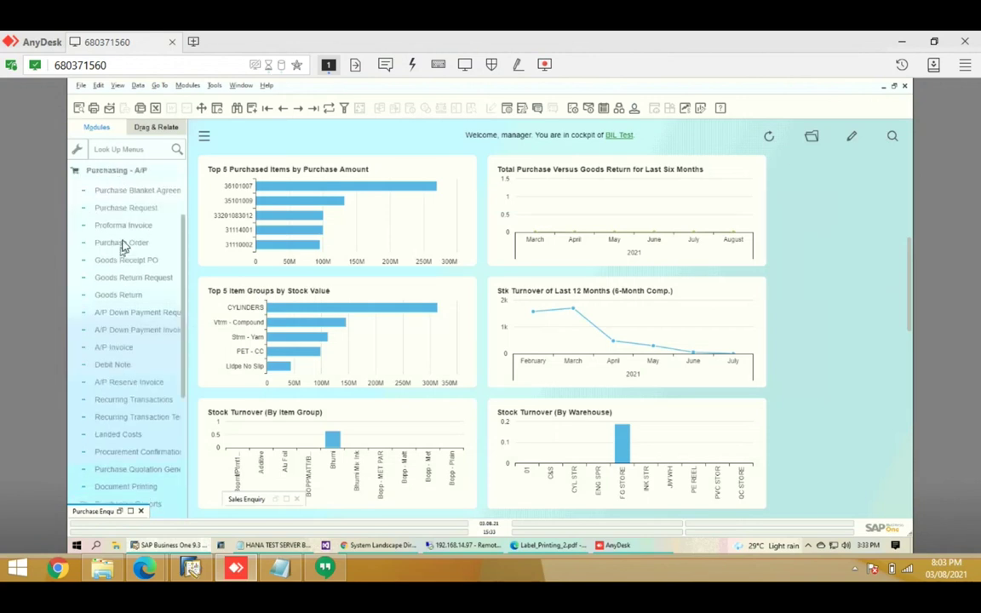
{"action": "left_click", "coordinate": [121, 243]}
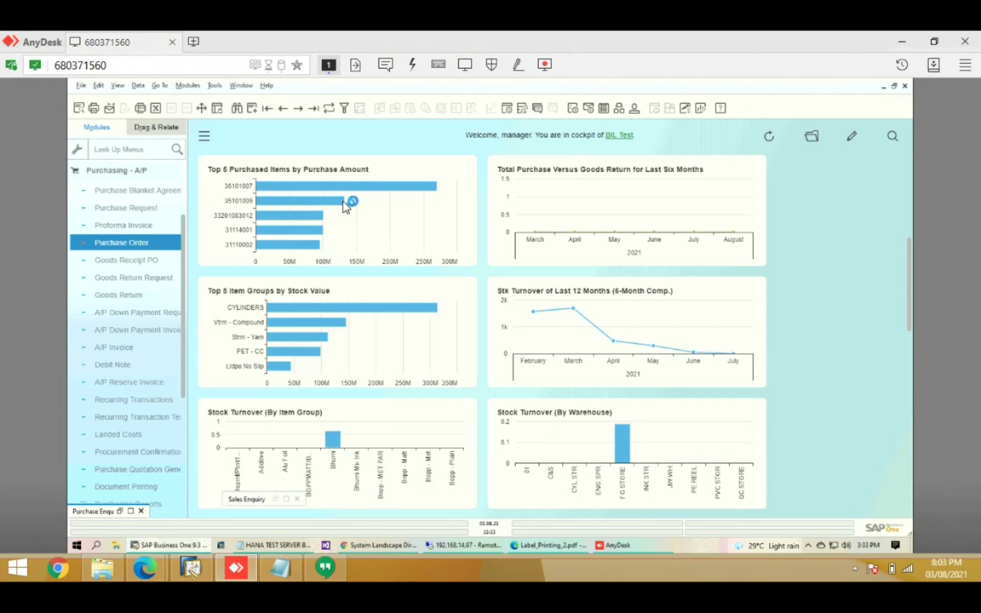
{"action": "left_click", "coordinate": [282, 107]}
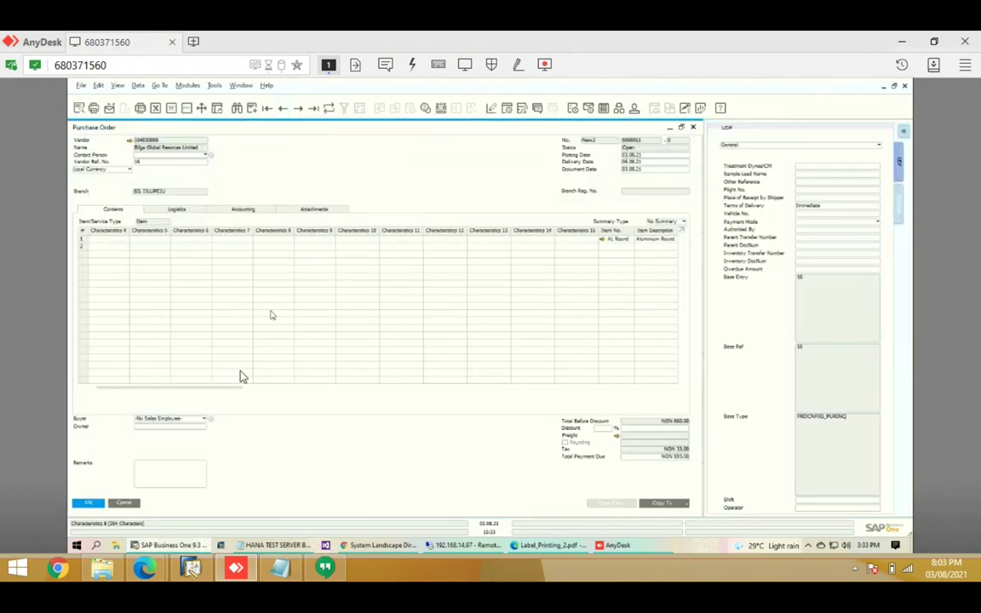
Examine the purchase order's item line and its Base Entry and Base Ref fields, and close the order.
{"action": "left_click_drag", "start_coordinate": [216, 389], "coordinate": [263, 392]}
{"action": "left_click", "coordinate": [331, 392]}
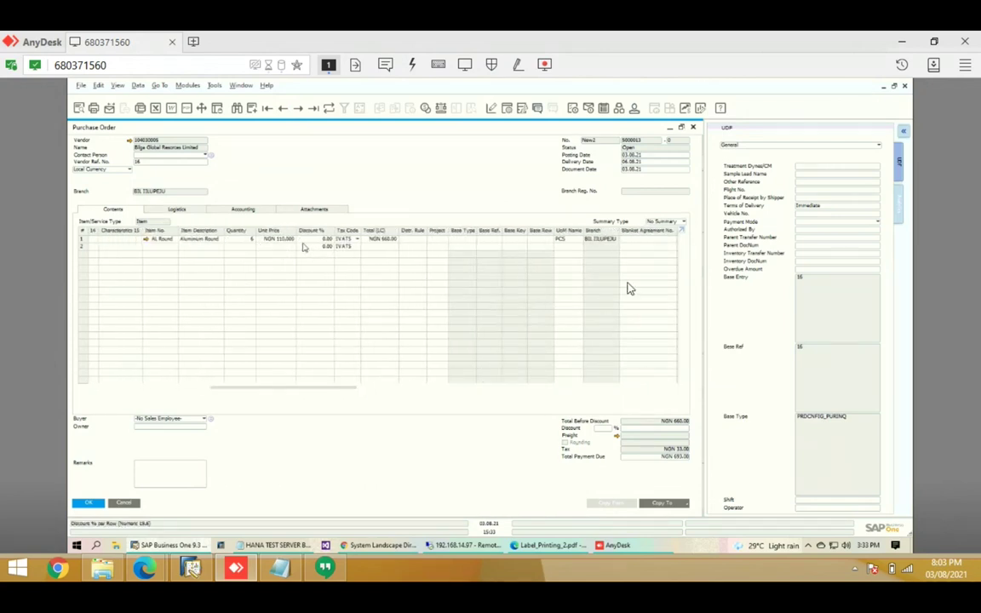
{"action": "left_click", "coordinate": [833, 298]}
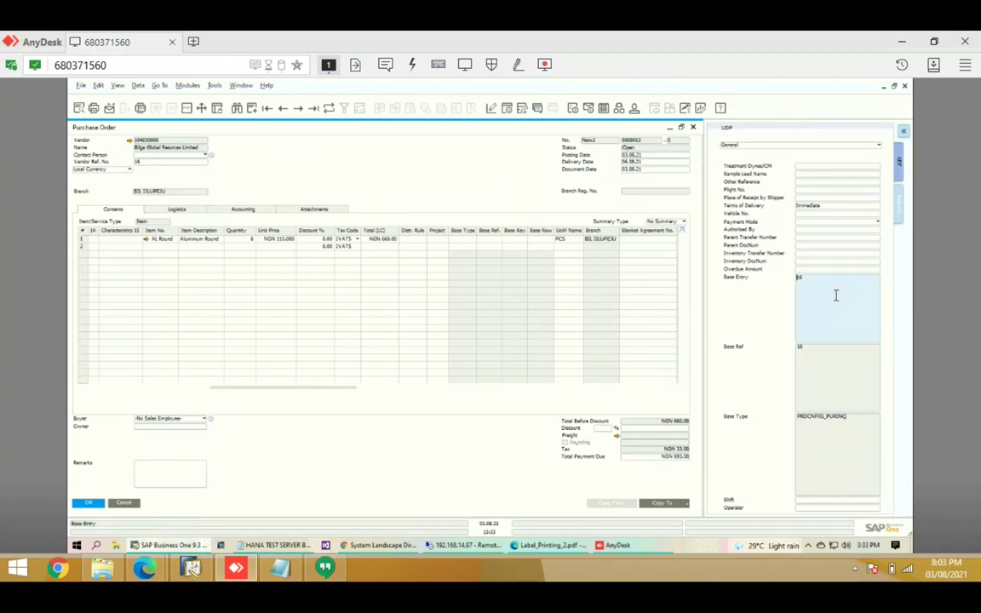
{"action": "left_click", "coordinate": [822, 361]}
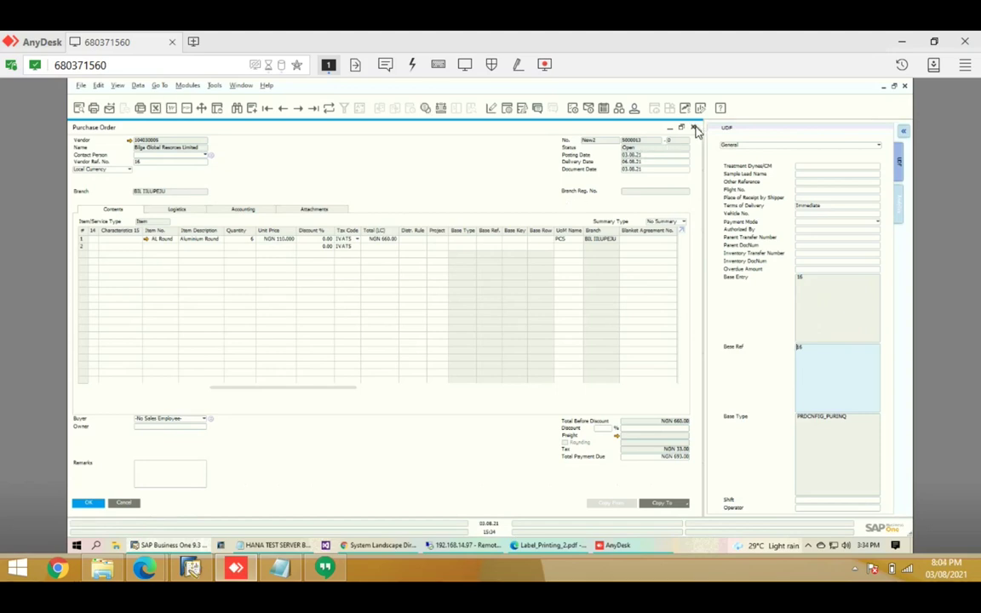
{"action": "left_click", "coordinate": [697, 127]}
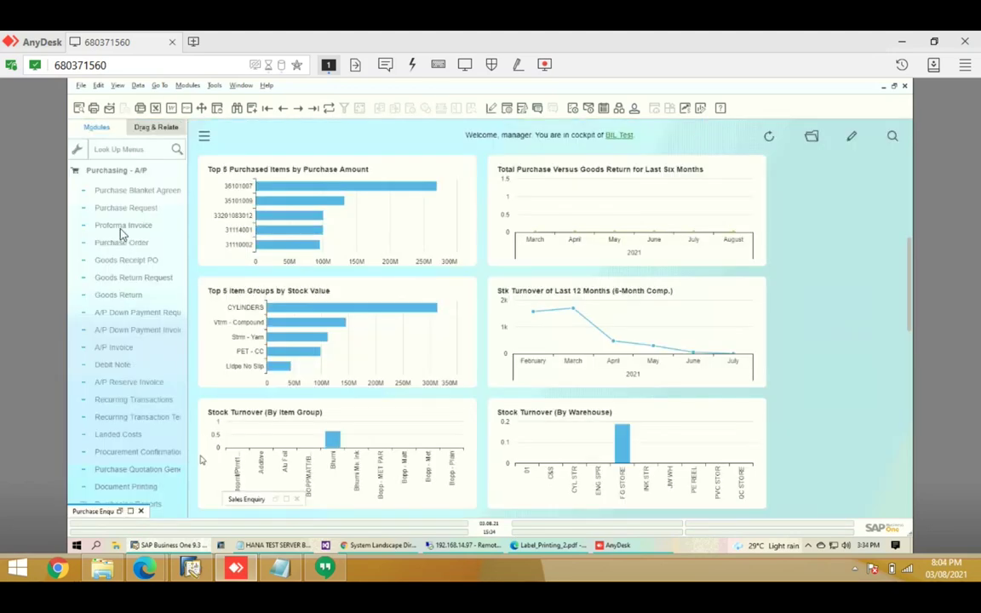
Close the minimized purchase enquiry and collapse the Purchasing - A/P module.
{"action": "left_click", "coordinate": [130, 511]}
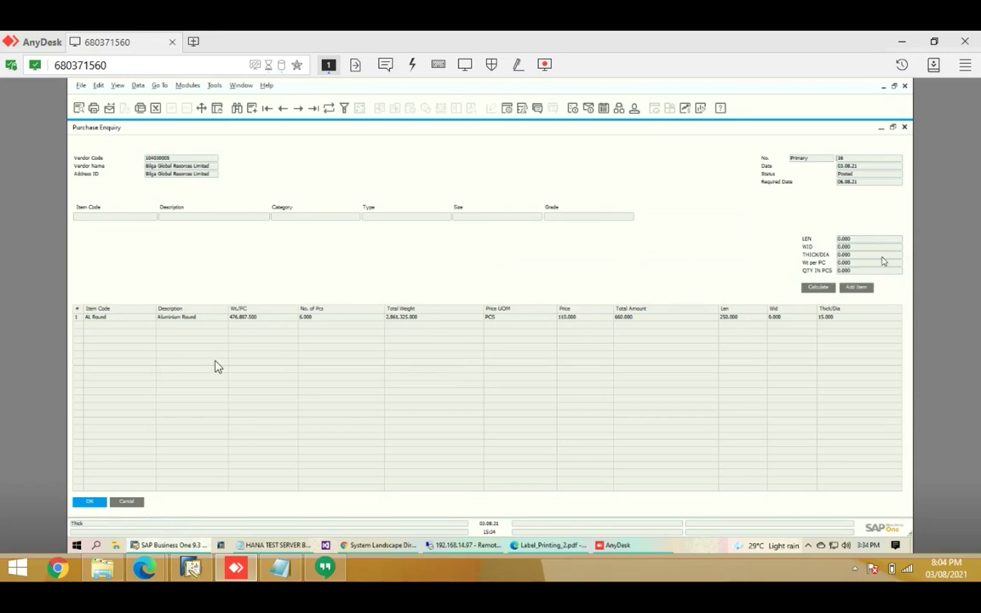
{"action": "left_click", "coordinate": [128, 503]}
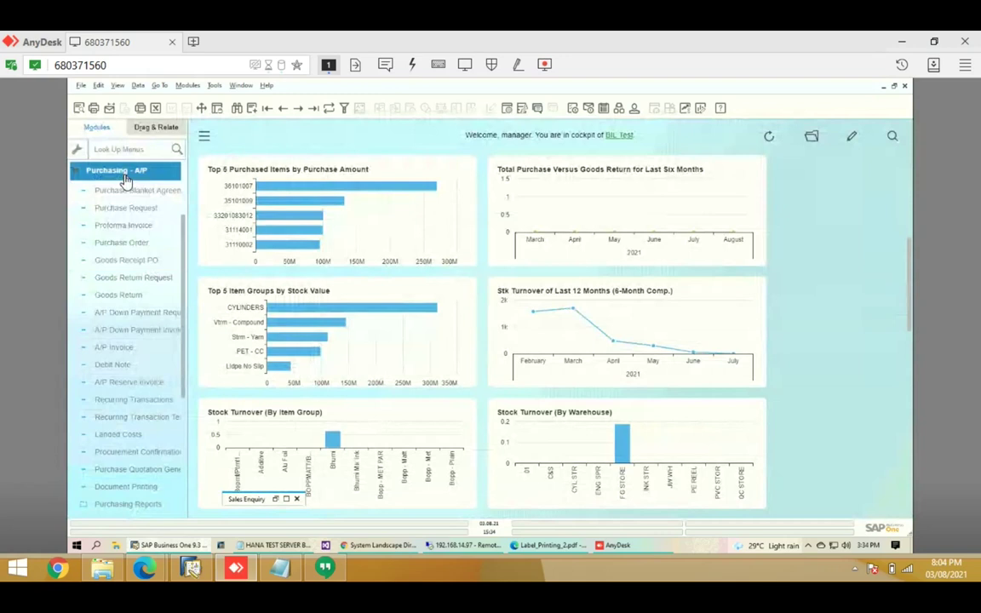
{"action": "left_click", "coordinate": [122, 172]}
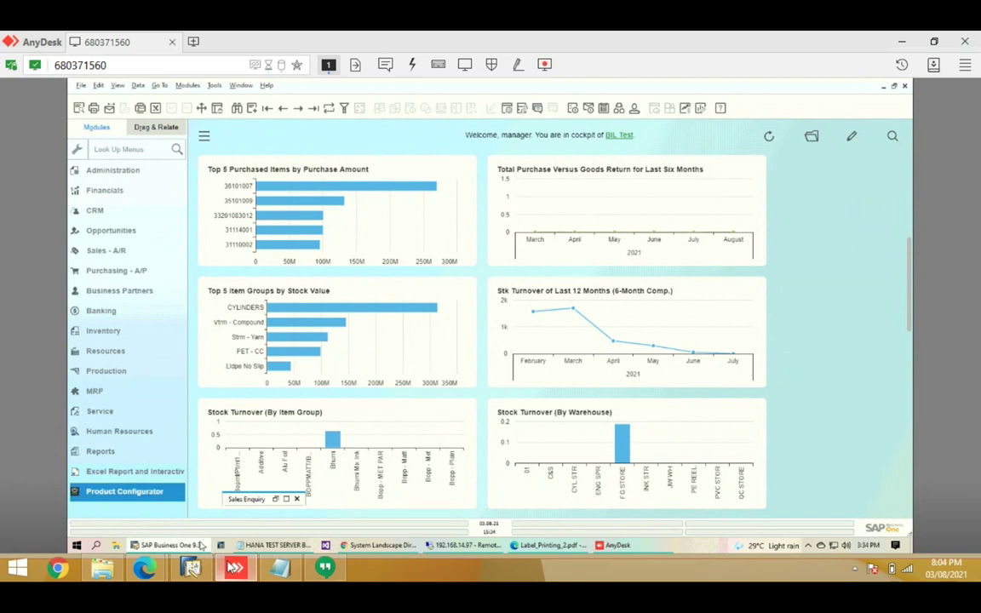
Switch to the Zoho meeting's screen-sharing notice and stop sharing the screen.
{"action": "mouse_move", "coordinate": [191, 571]}
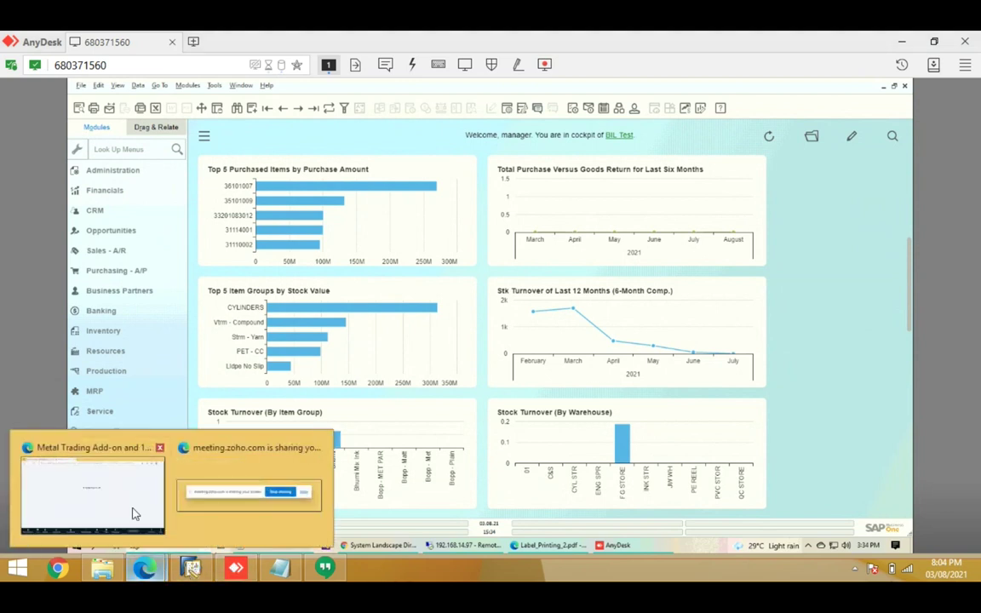
{"action": "left_click", "coordinate": [194, 501]}
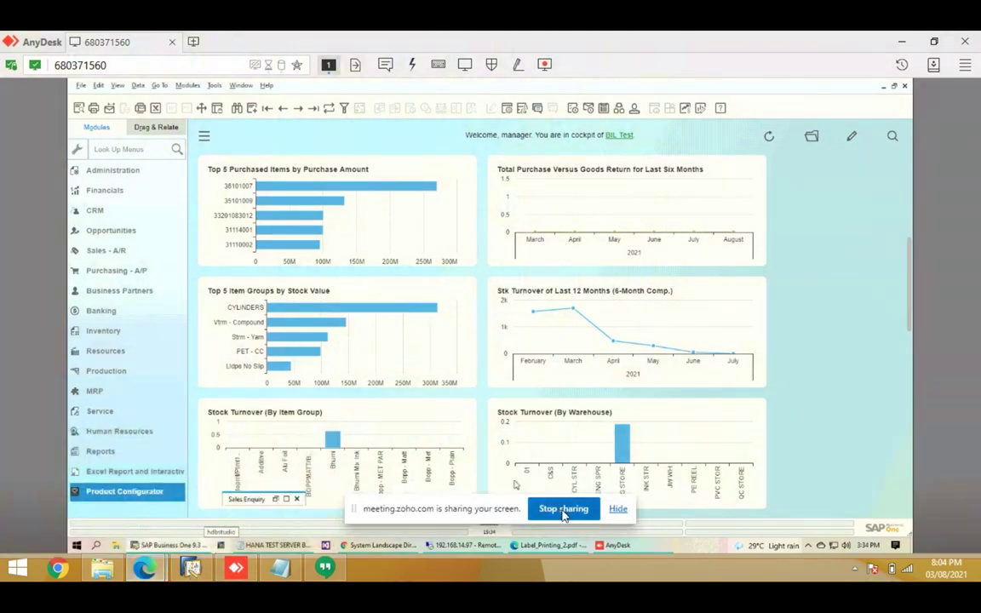
{"action": "left_click", "coordinate": [562, 510]}
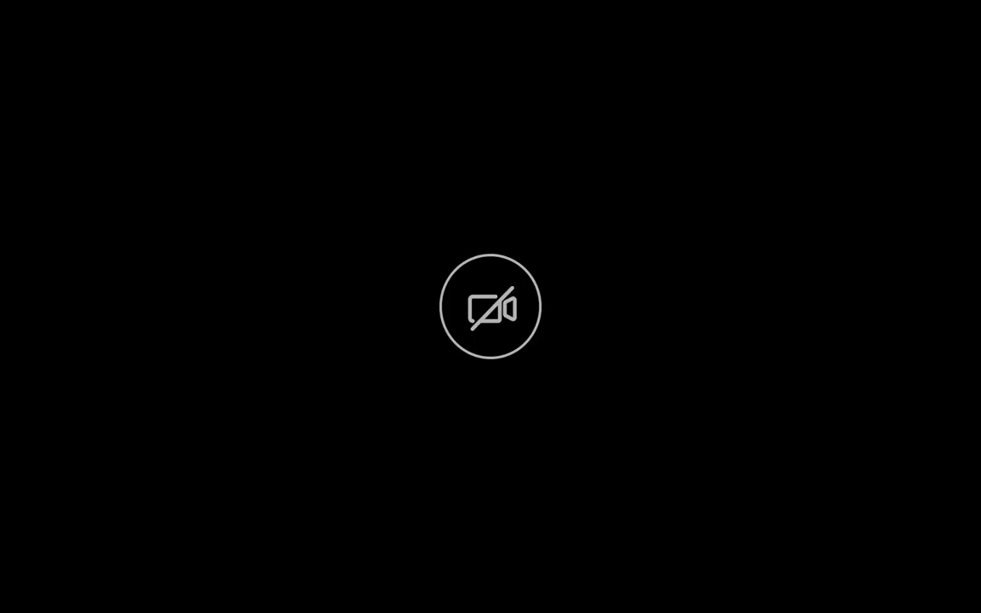